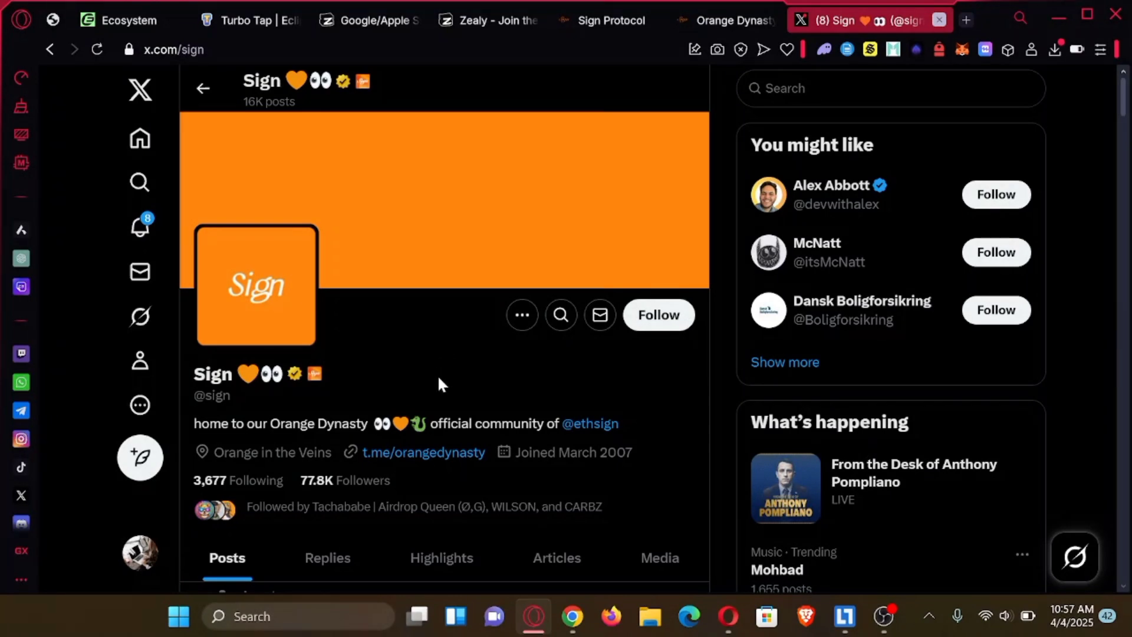
- Look over the Sign profile on X and its pinned post about the OrangePrint community guide
{"action": "scroll", "coordinate": [438, 381], "scroll_direction": "down", "scroll_amount": 4}
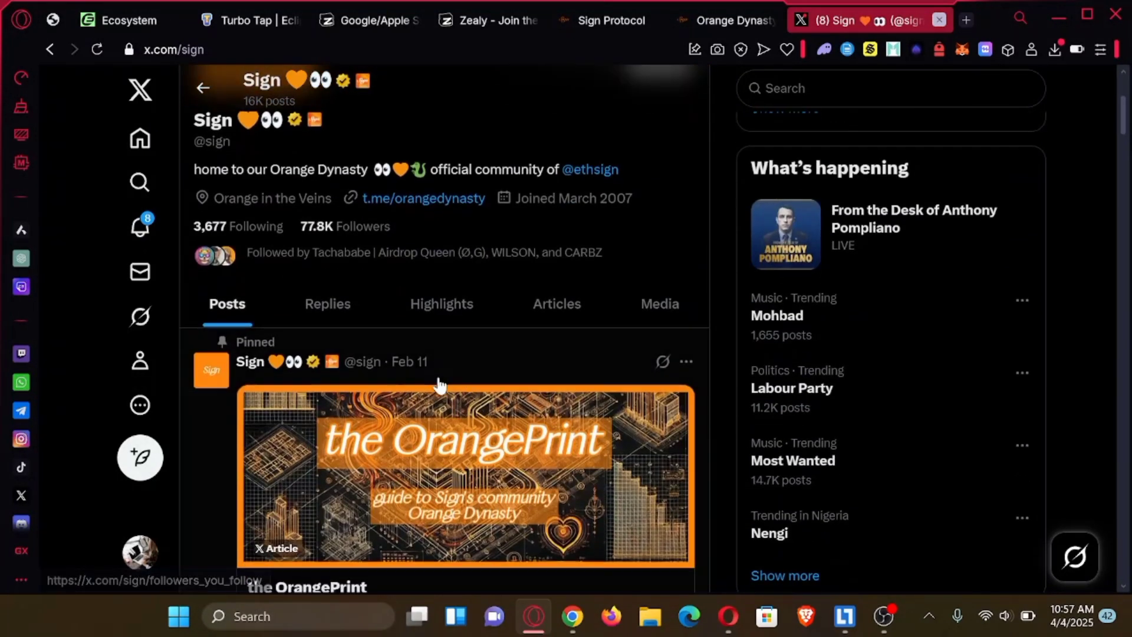
{"action": "scroll", "coordinate": [439, 383], "scroll_direction": "down", "scroll_amount": 3}
{"action": "scroll", "coordinate": [438, 383], "scroll_direction": "up", "scroll_amount": 1}
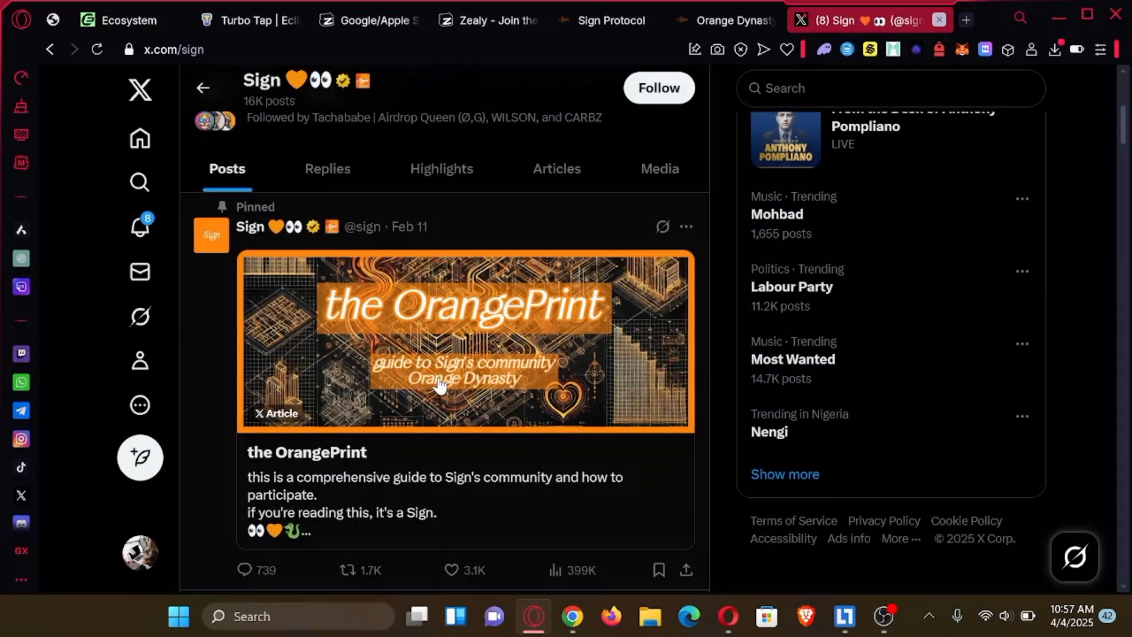
{"action": "scroll", "coordinate": [439, 384], "scroll_direction": "up", "scroll_amount": 6}
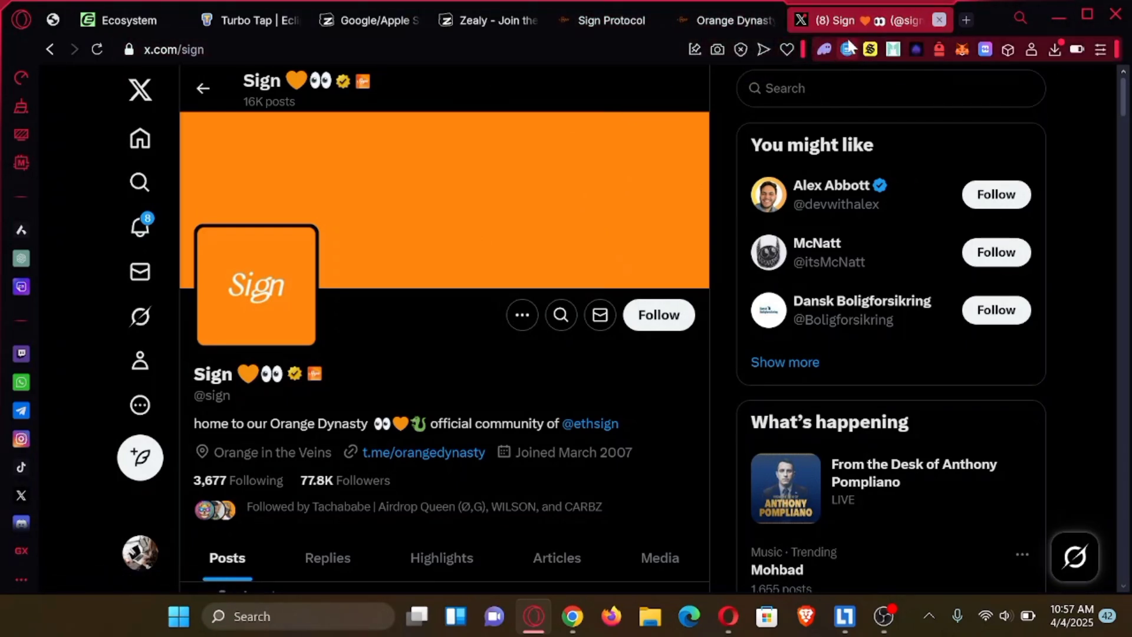
- Move the open Orange Dynasty page into its own browser window and enter the Orange Dynasty site
{"action": "left_click", "coordinate": [709, 23]}
{"action": "key", "text": "ctrl+w"}
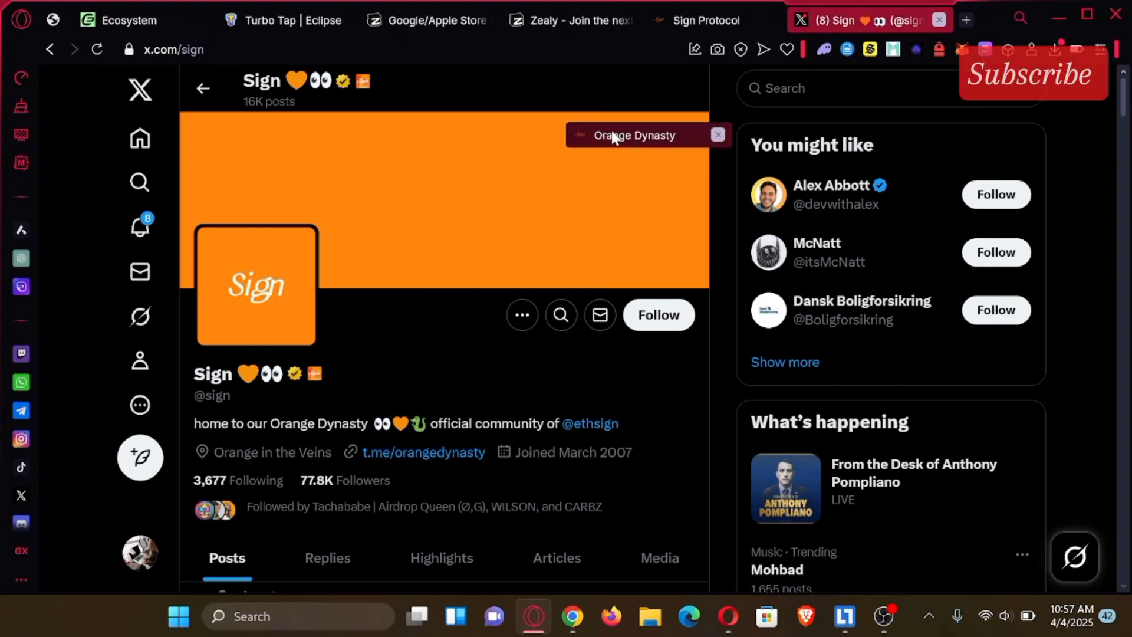
{"action": "left_click", "coordinate": [734, 19]}
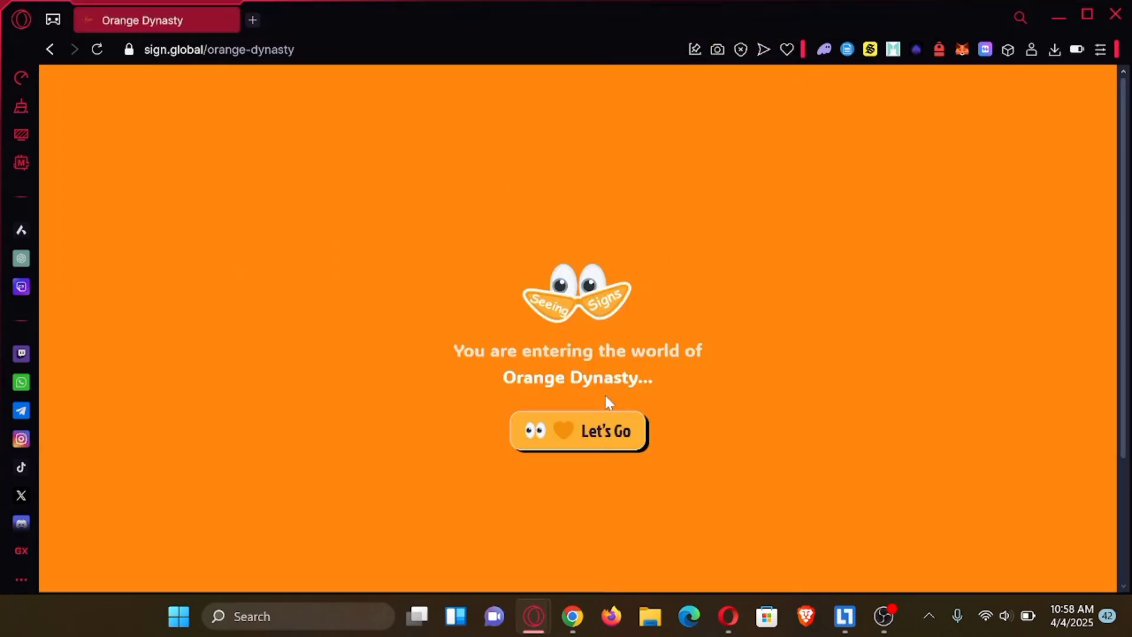
{"action": "left_click", "coordinate": [600, 434]}
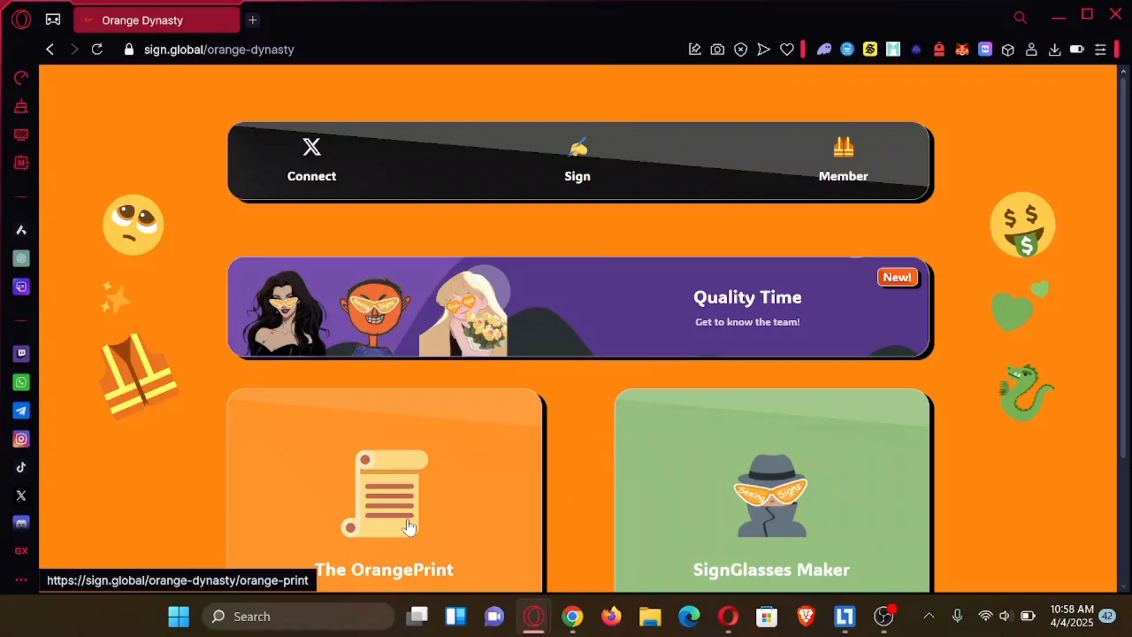
- Open The OrangePrint guide and finish reading Chapter I, "WTF is Sign"
{"action": "scroll", "coordinate": [409, 526], "scroll_direction": "down", "scroll_amount": 3}
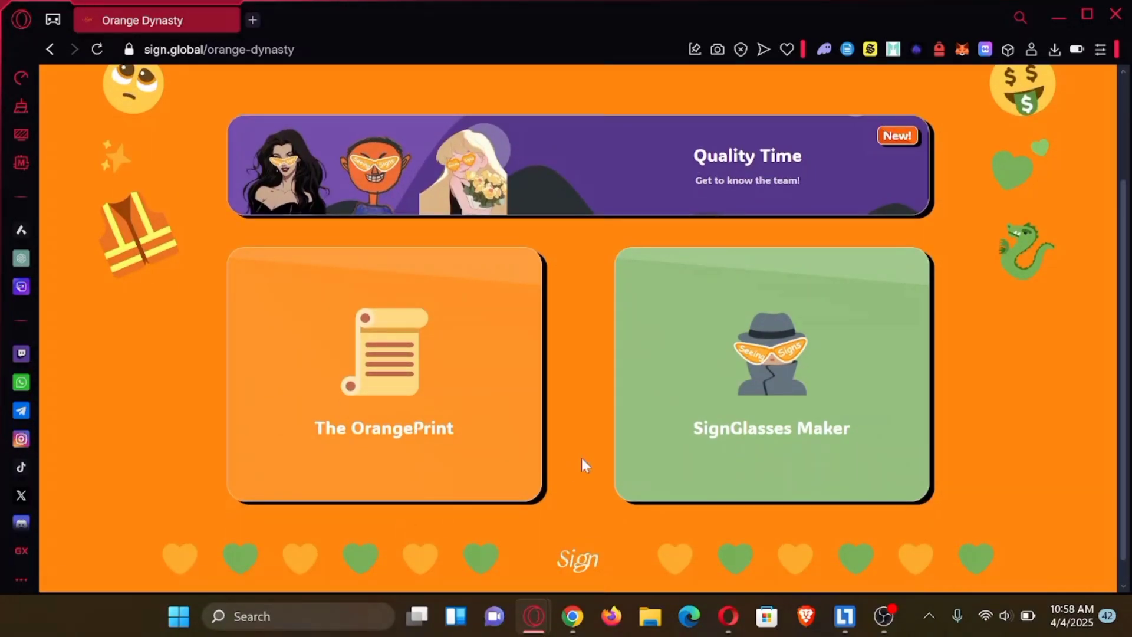
{"action": "left_click", "coordinate": [446, 425]}
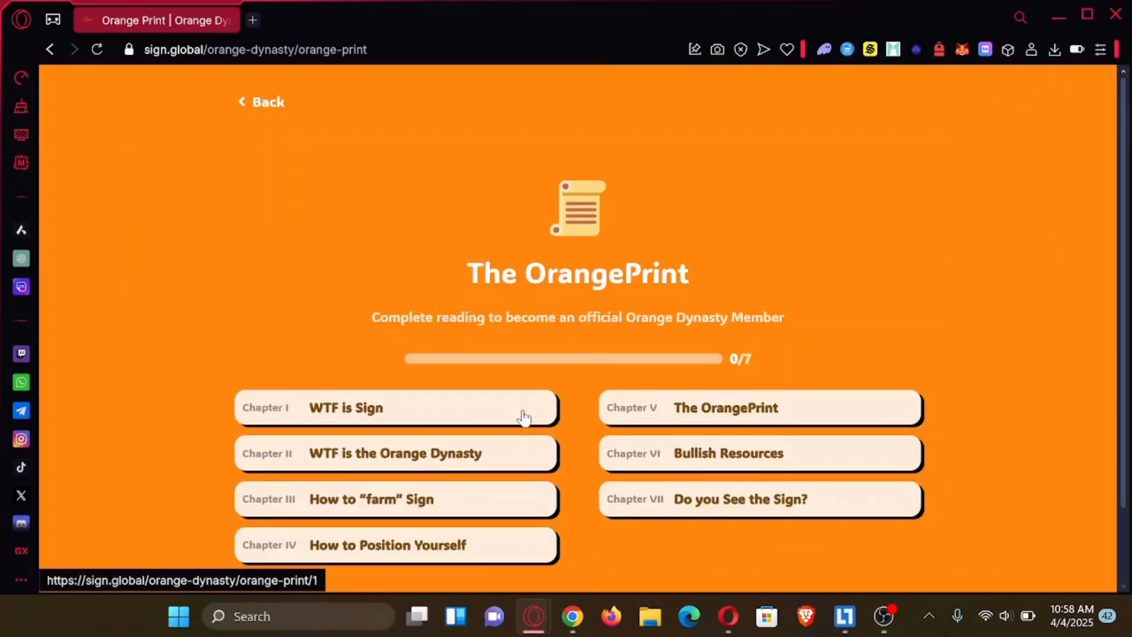
{"action": "left_click", "coordinate": [366, 407]}
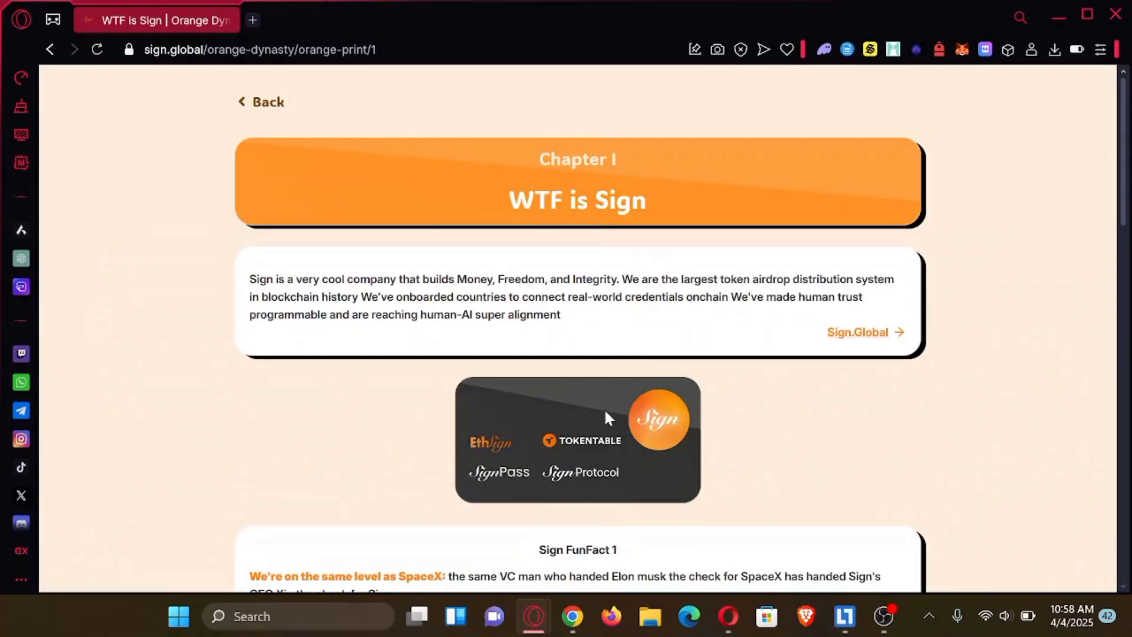
{"action": "scroll", "coordinate": [606, 415], "scroll_direction": "down", "scroll_amount": 1}
{"action": "scroll", "coordinate": [605, 413], "scroll_direction": "down", "scroll_amount": 20}
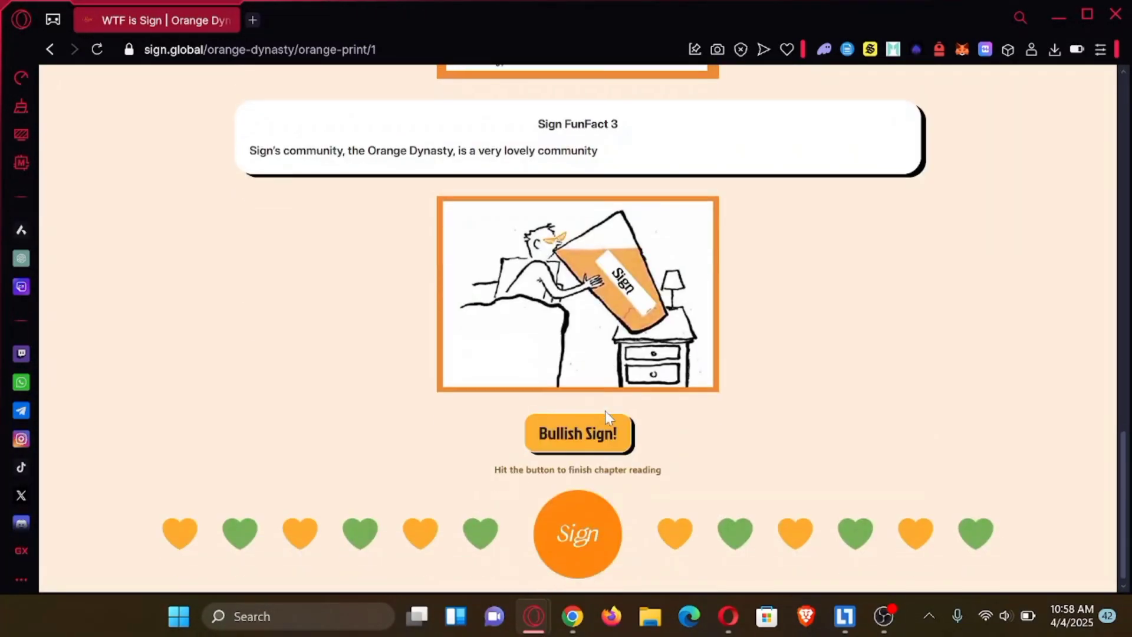
{"action": "left_click", "coordinate": [580, 434]}
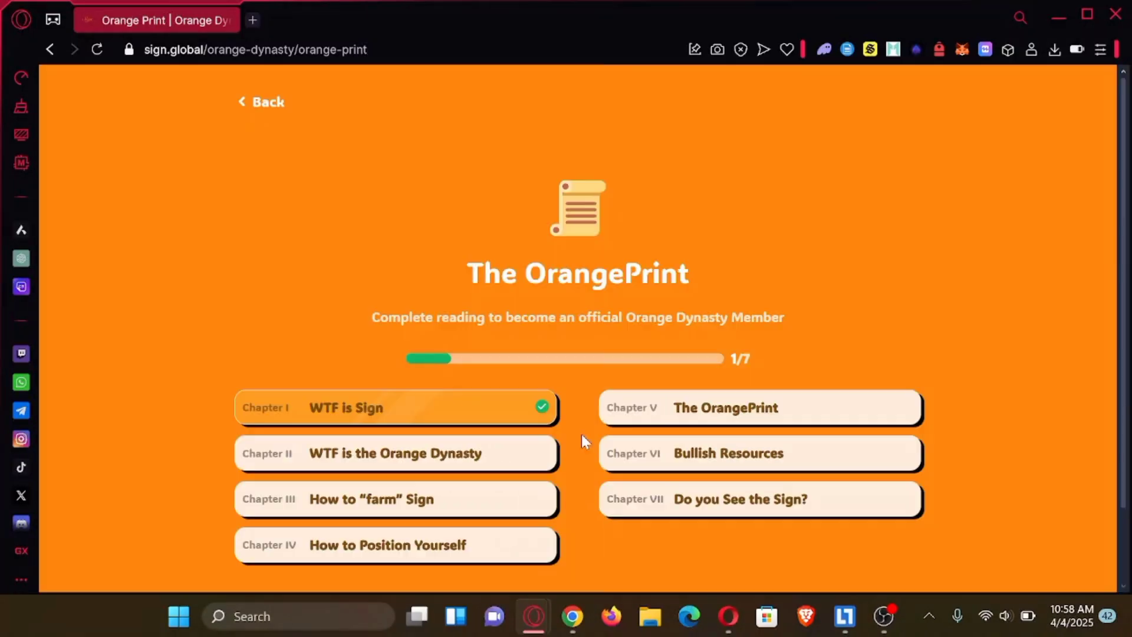
- Finish reading Chapter II, "WTF is the Orange Dynasty", and Chapter III, "How to 'farm' Sign", of The OrangePrint
{"action": "left_click", "coordinate": [354, 465]}
{"action": "scroll", "coordinate": [525, 472], "scroll_direction": "down", "scroll_amount": 15}
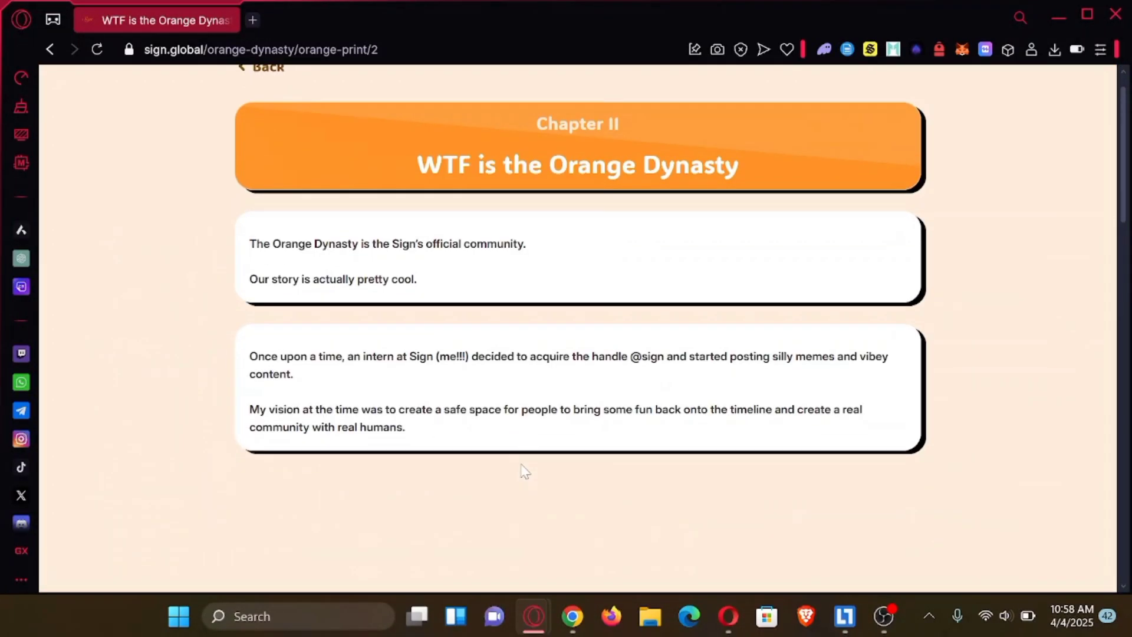
{"action": "scroll", "coordinate": [525, 472], "scroll_direction": "down", "scroll_amount": 6}
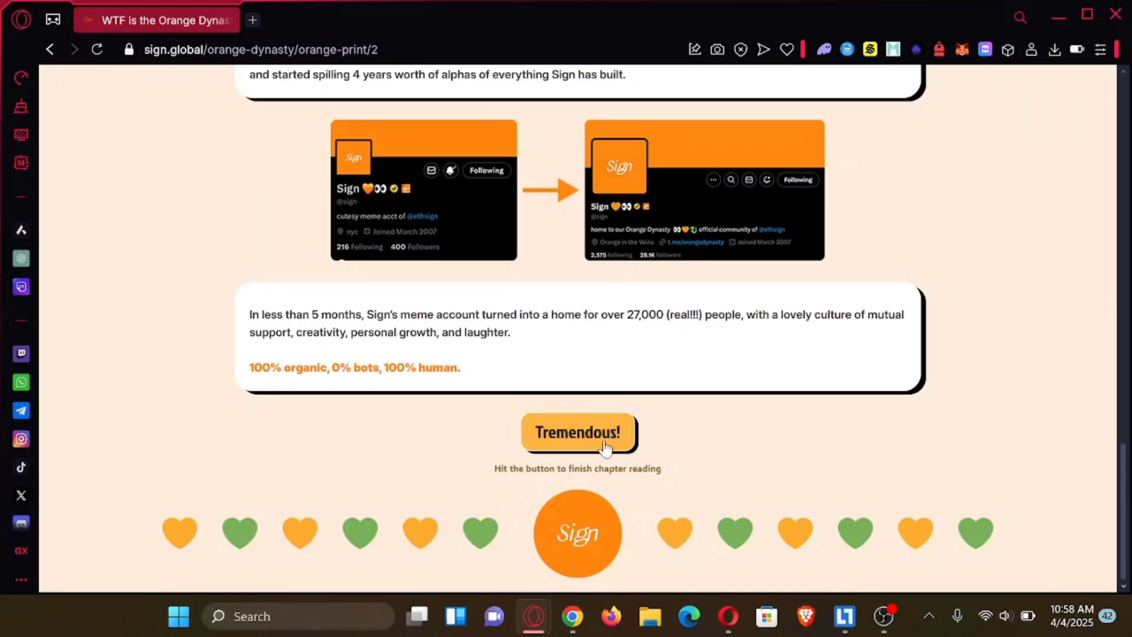
{"action": "left_click", "coordinate": [604, 448]}
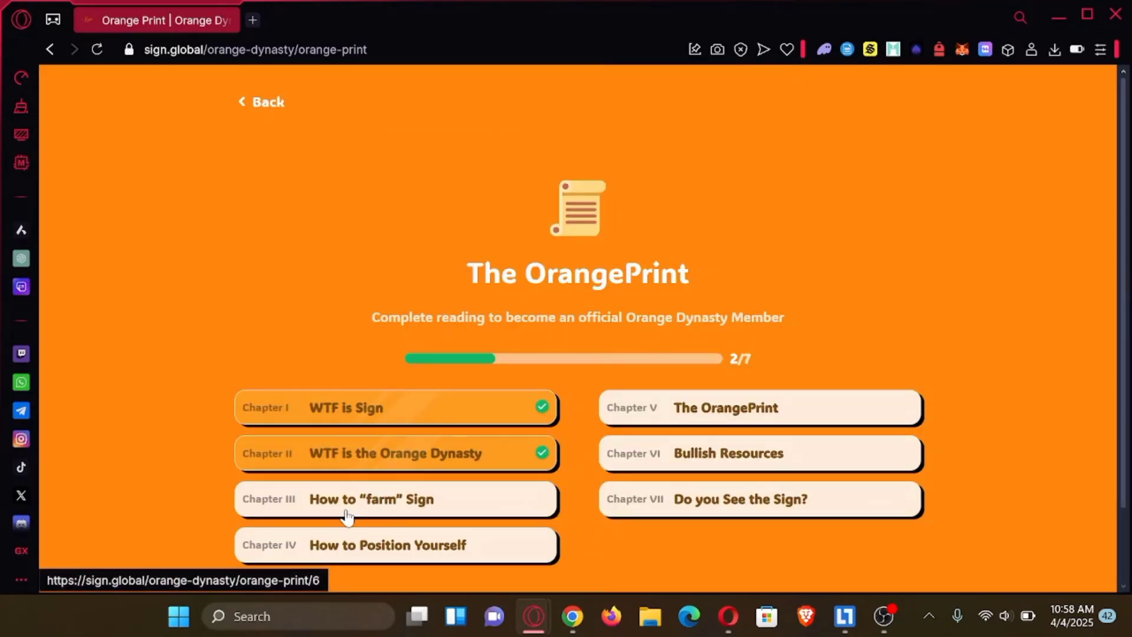
{"action": "left_click", "coordinate": [405, 501]}
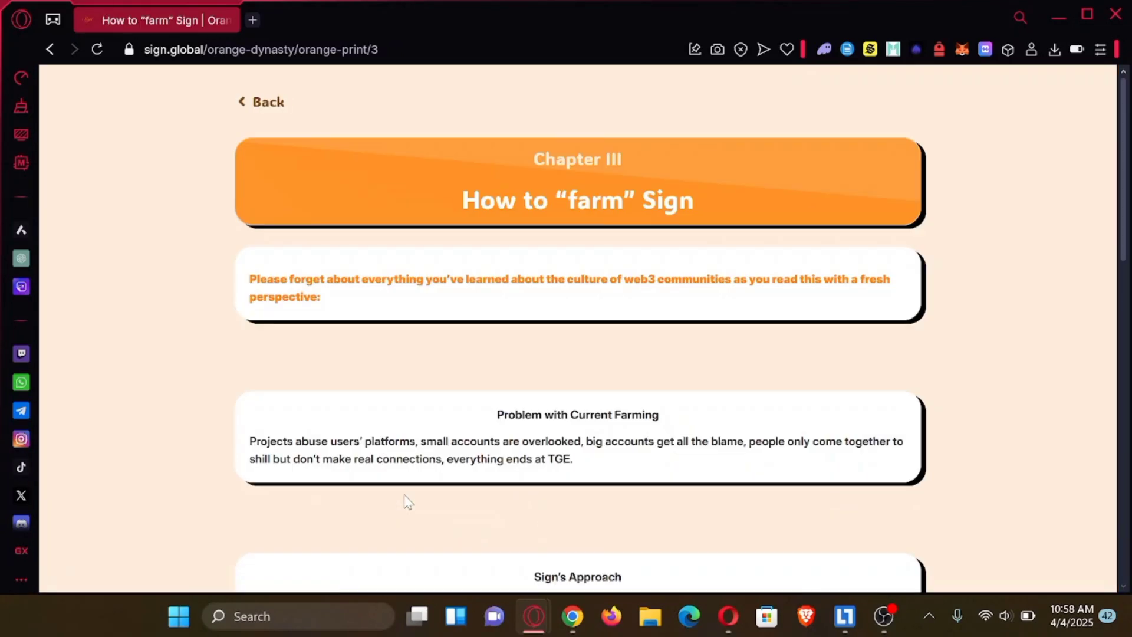
{"action": "scroll", "coordinate": [513, 477], "scroll_direction": "down", "scroll_amount": 15}
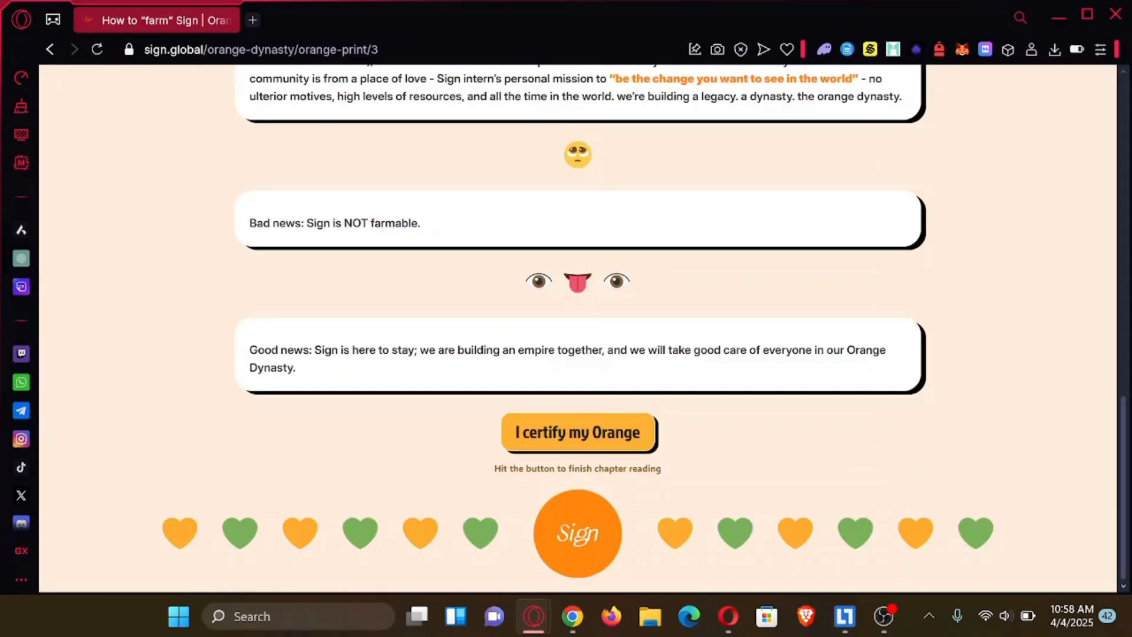
{"action": "left_click", "coordinate": [581, 435]}
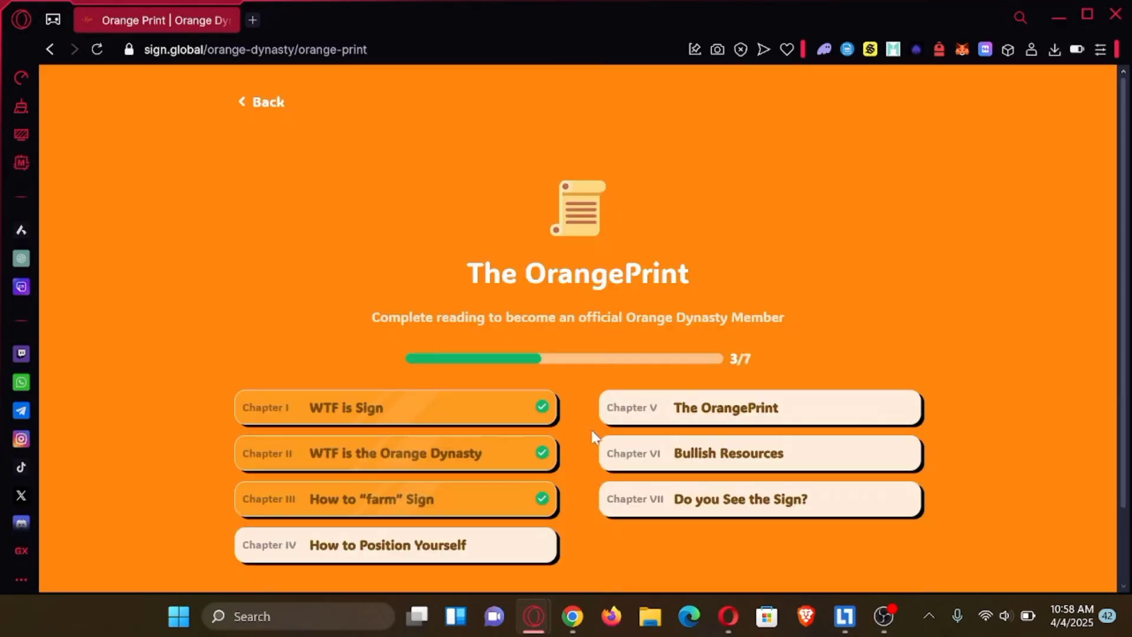
- Read through Chapter IV, "How to Position Yourself", to its end and mark it as finished
{"action": "left_click", "coordinate": [420, 557]}
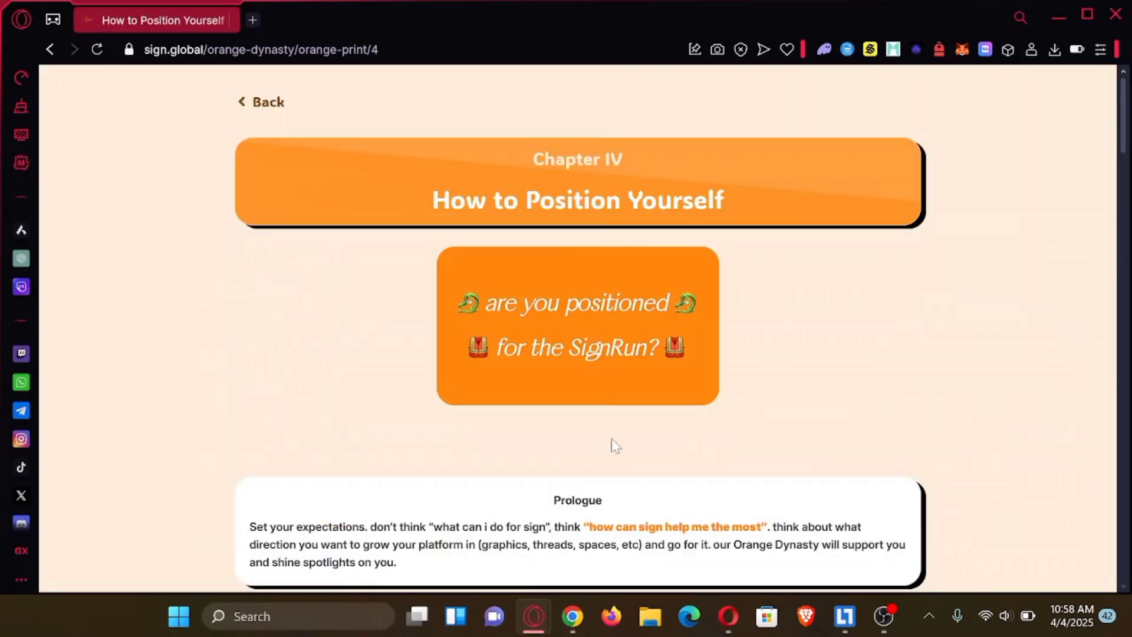
{"action": "scroll", "coordinate": [611, 437], "scroll_direction": "down", "scroll_amount": 1}
{"action": "scroll", "coordinate": [613, 443], "scroll_direction": "down", "scroll_amount": 20}
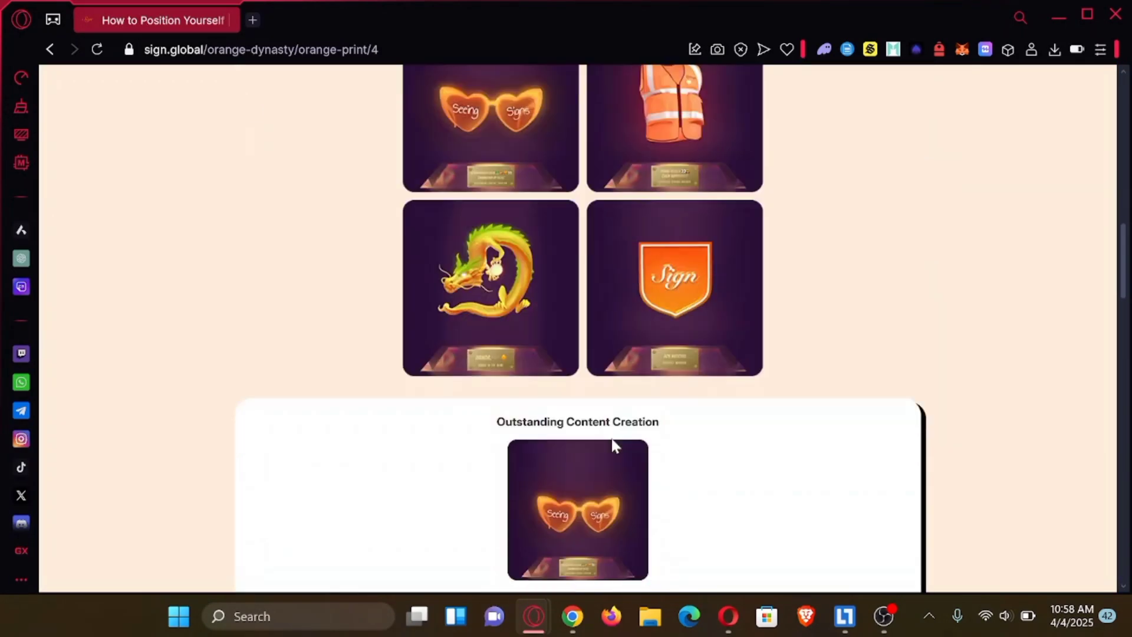
{"action": "scroll", "coordinate": [613, 443], "scroll_direction": "down", "scroll_amount": 10}
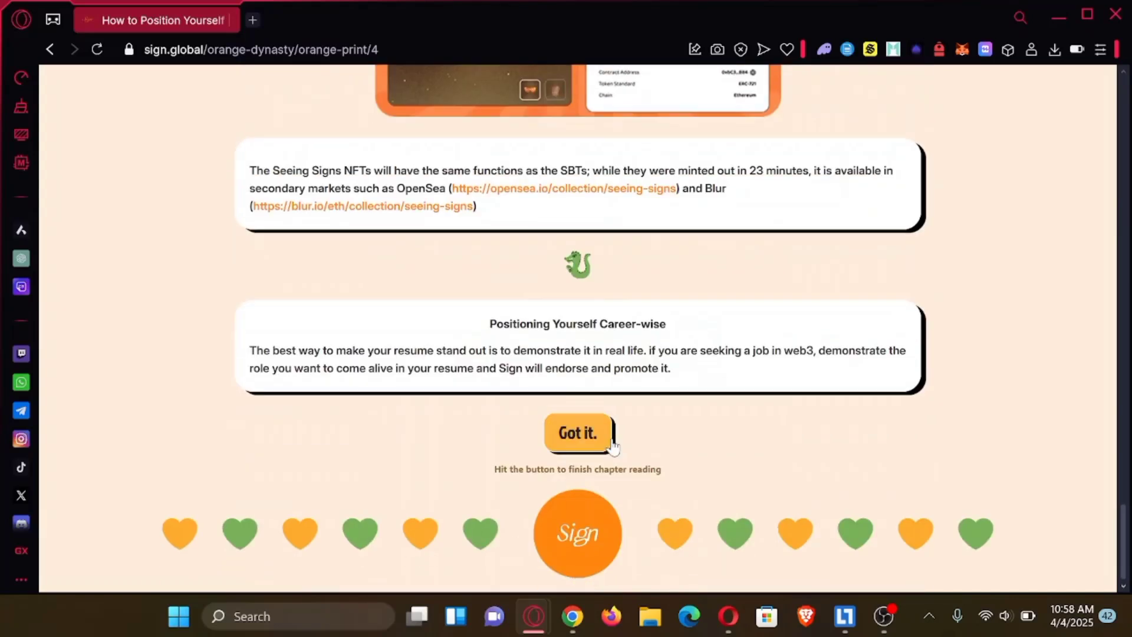
{"action": "left_click", "coordinate": [593, 436]}
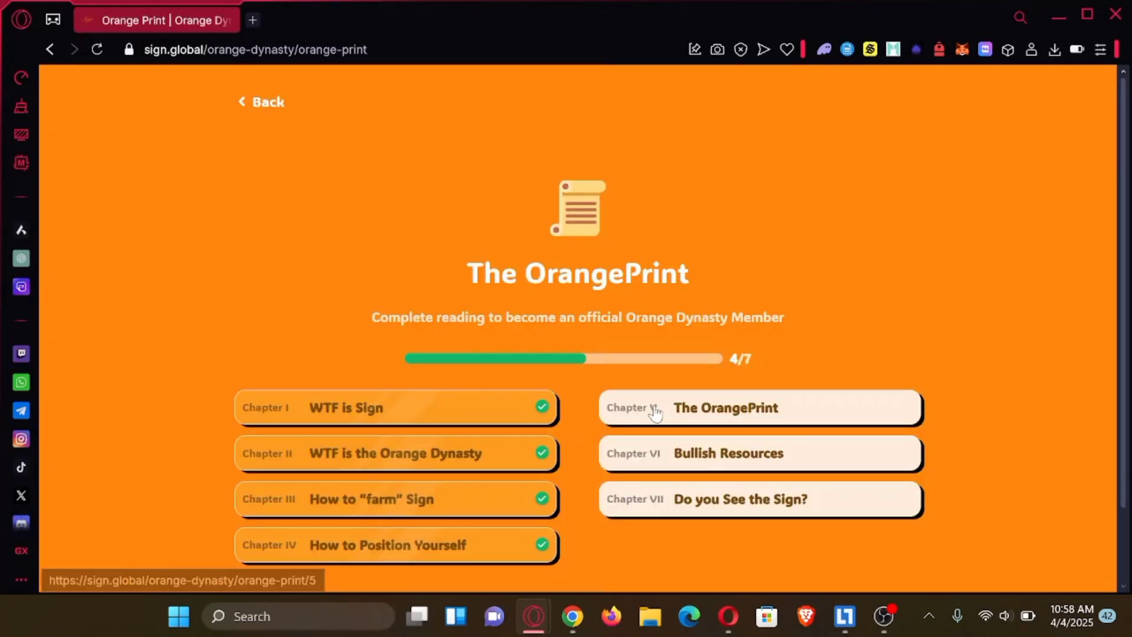
- Open Chapter V, "The OrangePrint", read to the end and mark the chapter as finished
{"action": "left_click", "coordinate": [678, 414]}
{"action": "scroll", "coordinate": [616, 413], "scroll_direction": "down", "scroll_amount": 15}
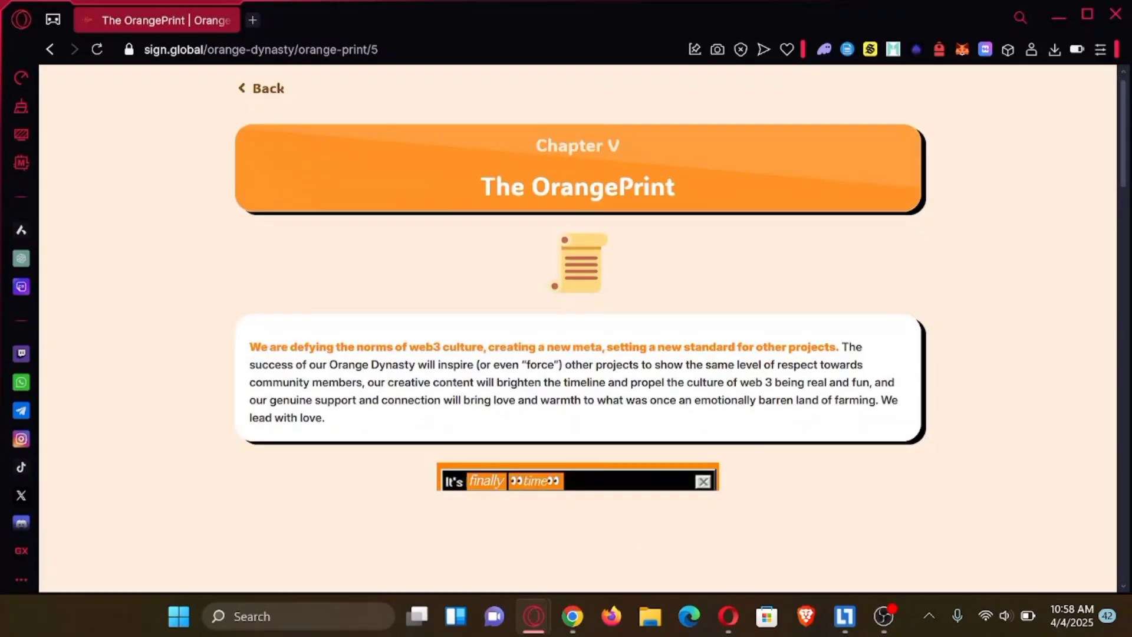
{"action": "scroll", "coordinate": [617, 416], "scroll_direction": "down", "scroll_amount": 12}
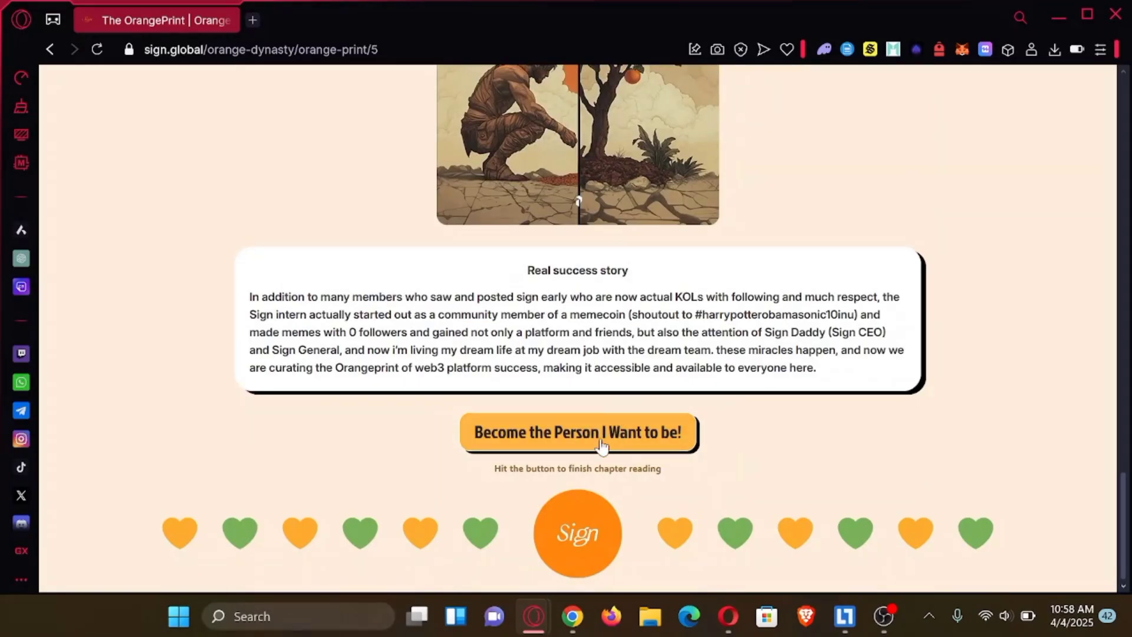
{"action": "left_click", "coordinate": [608, 439]}
- Finish reading Chapter VI, "Bullish Resources", and accept the choice to sign in Chapter VII, "Do you See the Sign?"
{"action": "left_click", "coordinate": [684, 462]}
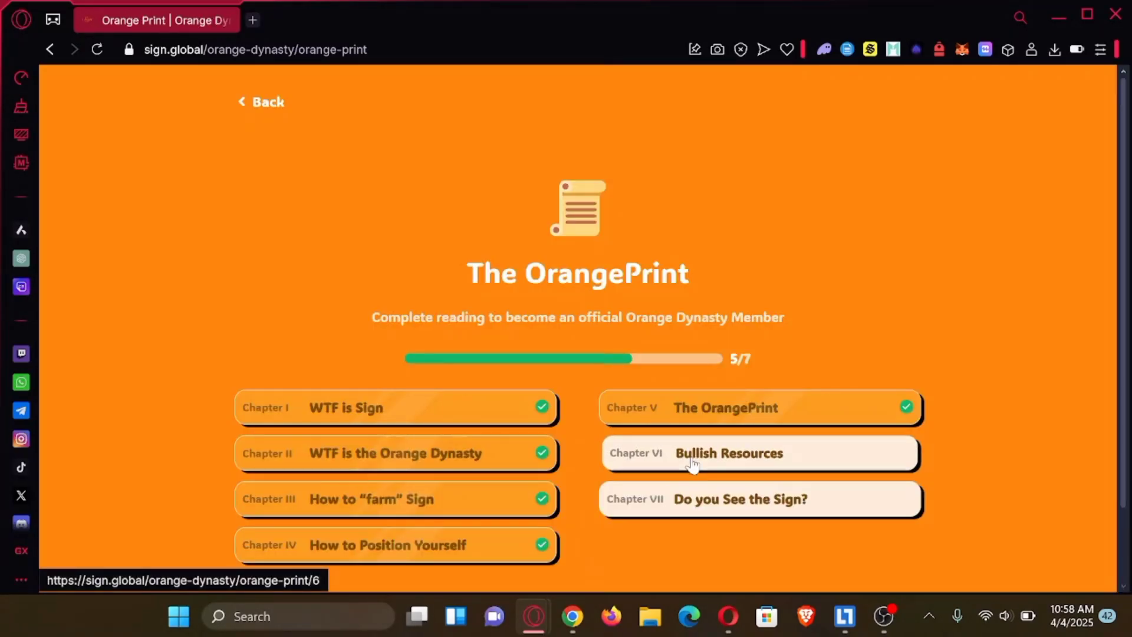
{"action": "scroll", "coordinate": [694, 463], "scroll_direction": "down", "scroll_amount": 5}
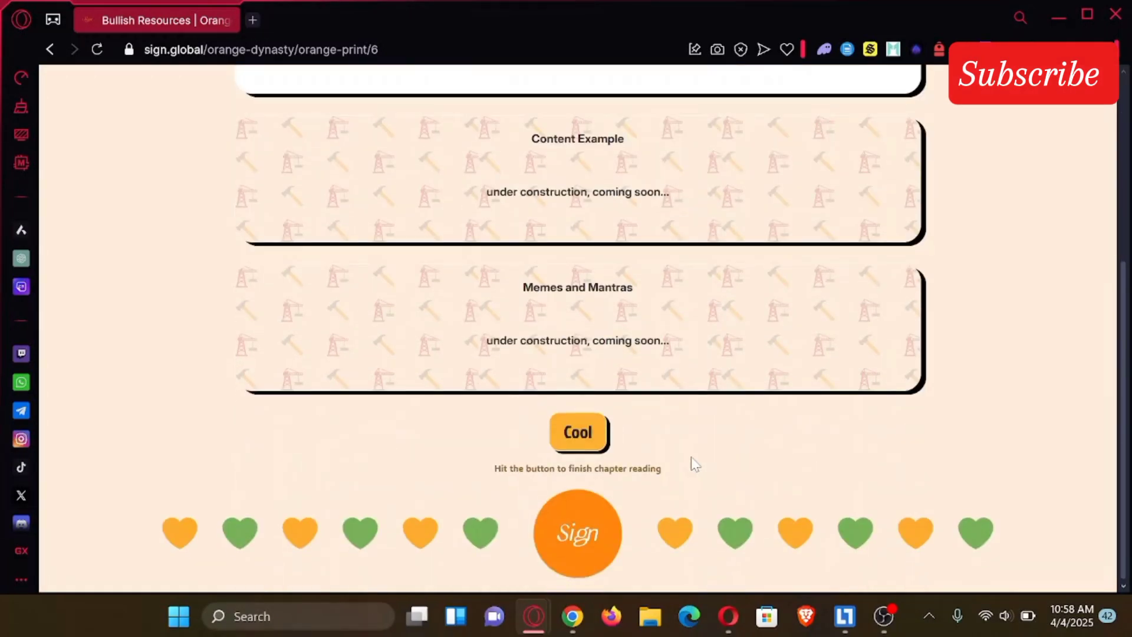
{"action": "left_click", "coordinate": [583, 436]}
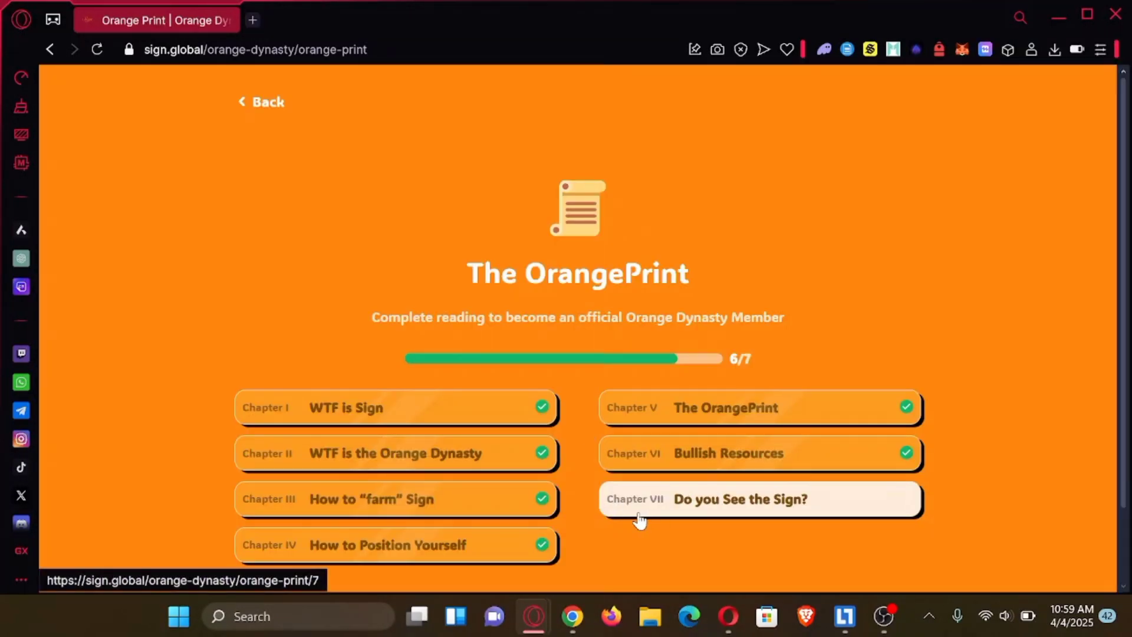
{"action": "left_click", "coordinate": [716, 505]}
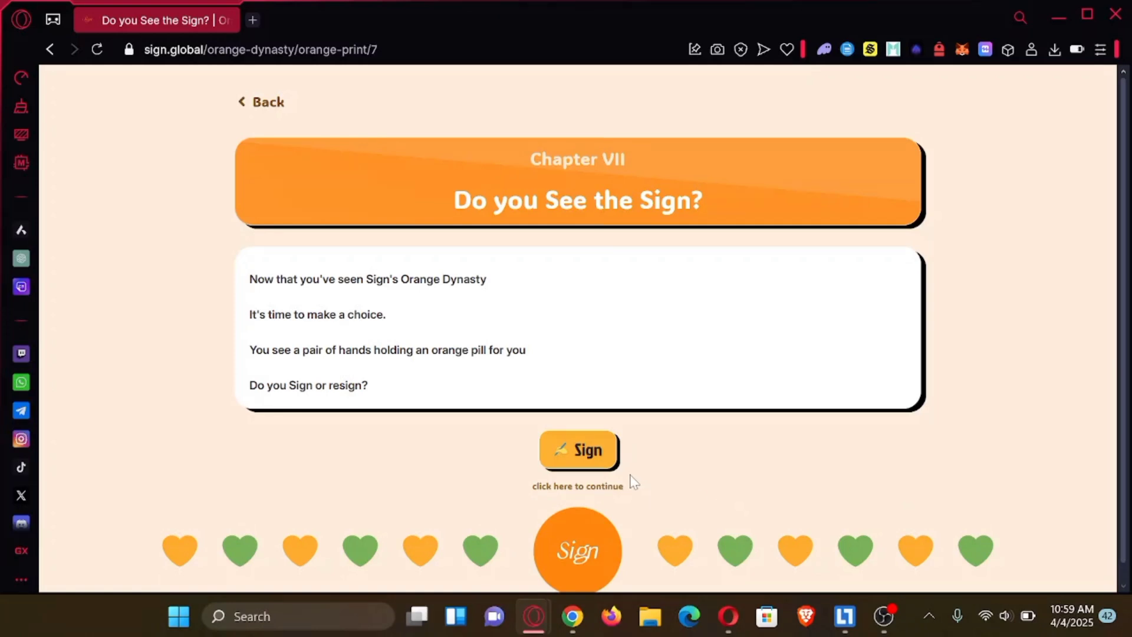
{"action": "left_click", "coordinate": [580, 449]}
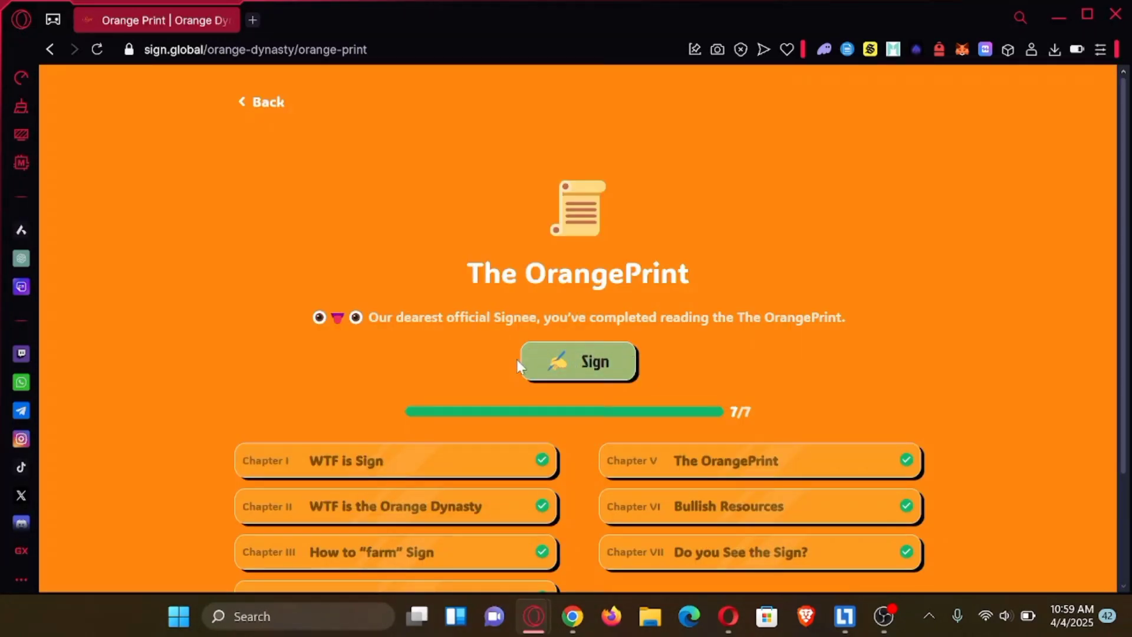
- Start signing The OrangePrint and authorize the X account connection to complete the enrollment
{"action": "left_click", "coordinate": [561, 368]}
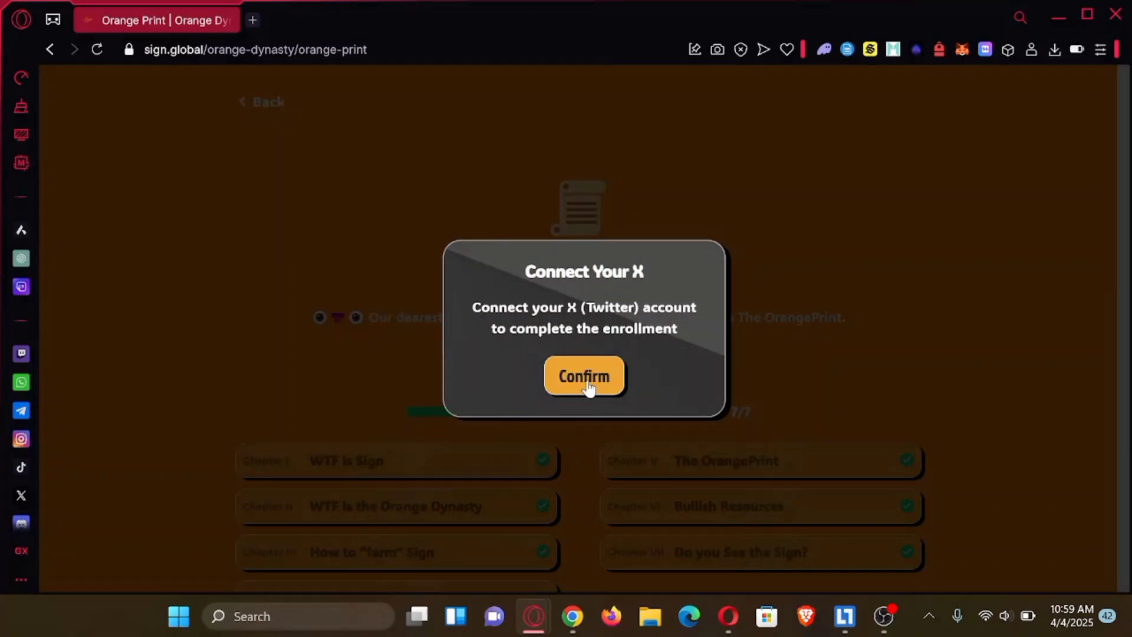
{"action": "left_click", "coordinate": [583, 378]}
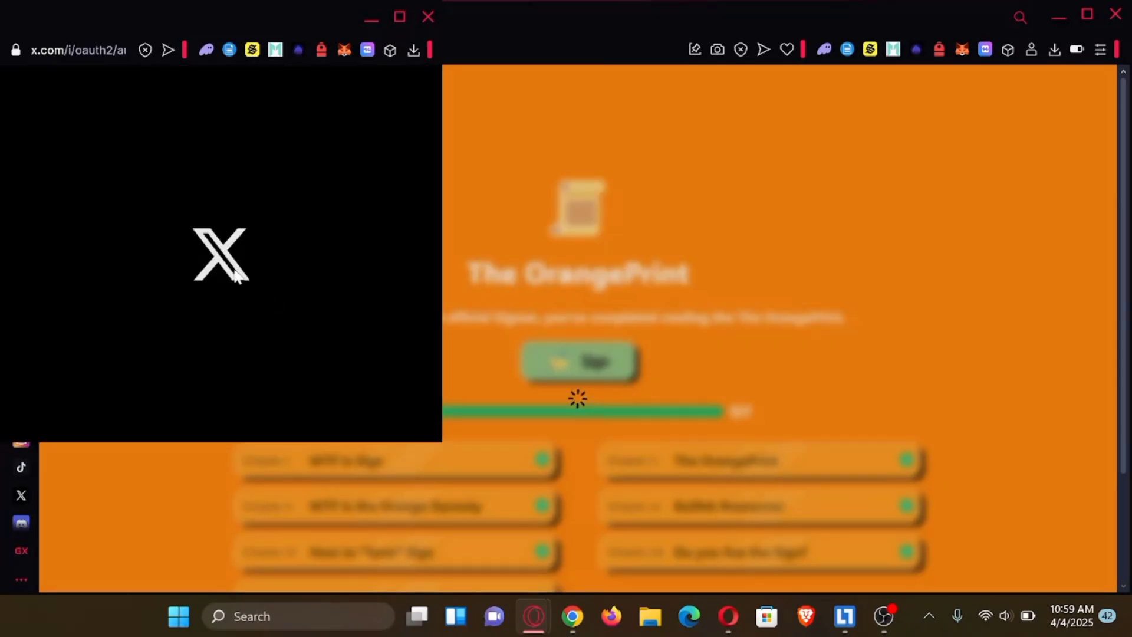
{"action": "left_click", "coordinate": [237, 302]}
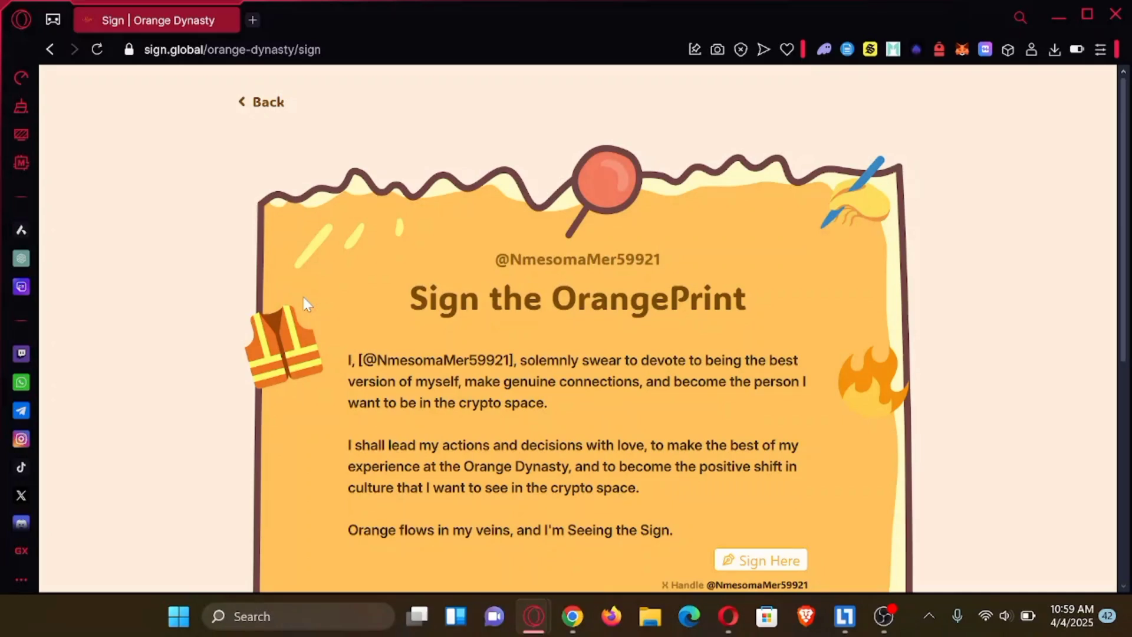
- Draw a freehand signature in the signing area below the OrangePrint pledge and confirm it
{"action": "scroll", "coordinate": [303, 298], "scroll_direction": "down", "scroll_amount": 4}
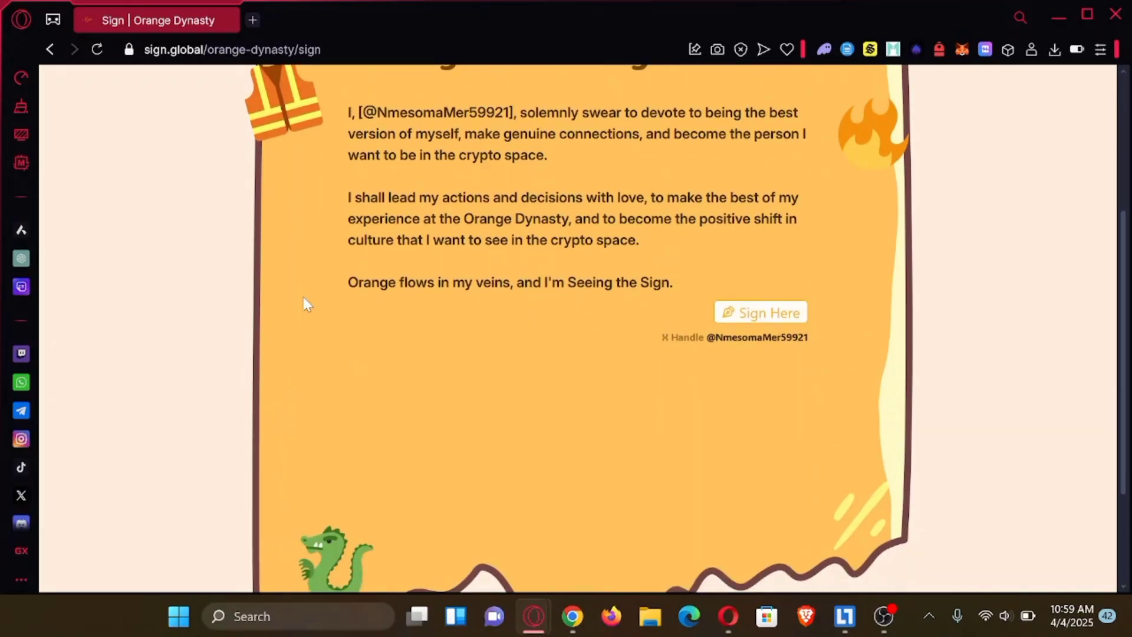
{"action": "scroll", "coordinate": [303, 296], "scroll_direction": "down", "scroll_amount": 2}
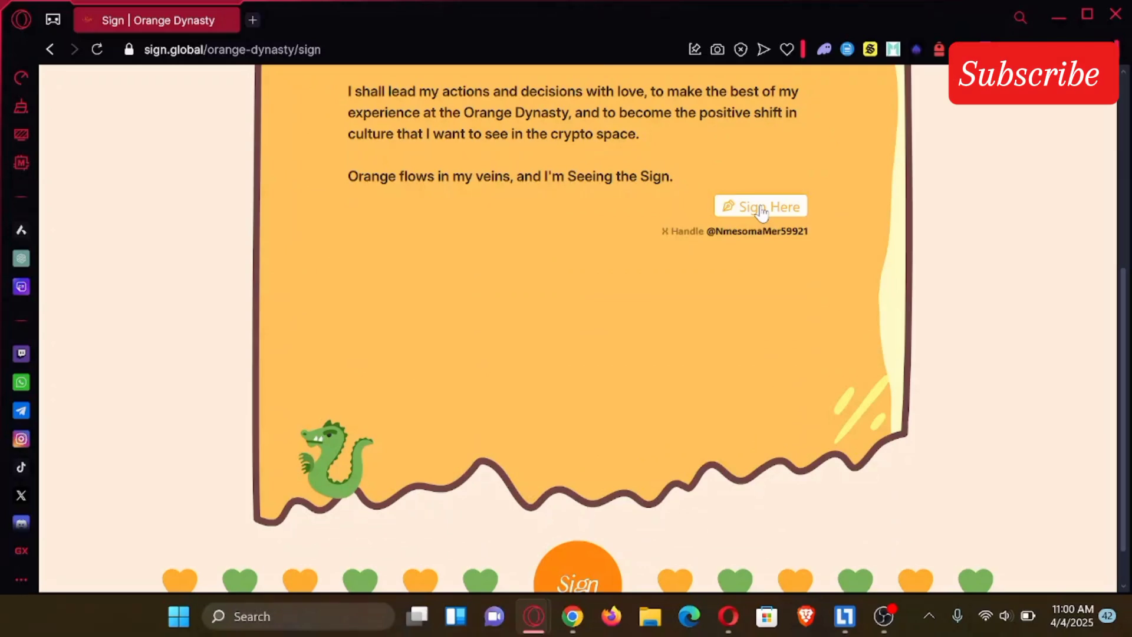
{"action": "left_click", "coordinate": [763, 210]}
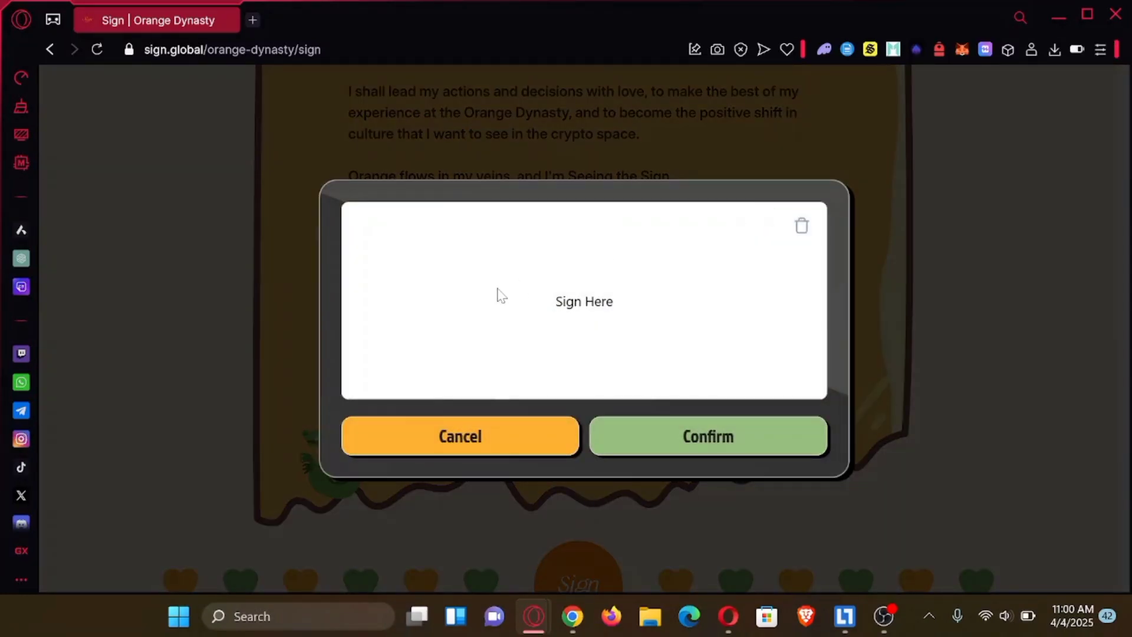
{"action": "left_click_drag", "start_coordinate": [449, 326], "coordinate": [492, 274]}
{"action": "left_click_drag", "start_coordinate": [487, 332], "coordinate": [582, 305]}
{"action": "mouse_move", "coordinate": [459, 311]}
{"action": "left_mouse_down"}
{"action": "mouse_move", "coordinate": [656, 277]}
{"action": "mouse_move", "coordinate": [709, 308]}
{"action": "left_mouse_up"}
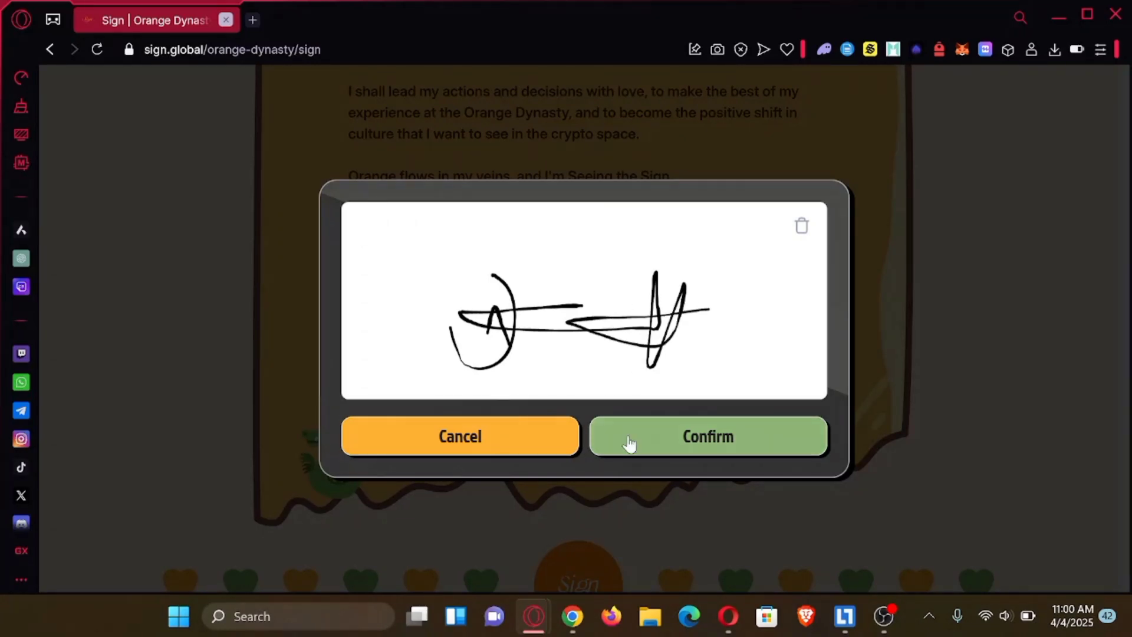
{"action": "left_click", "coordinate": [718, 445]}
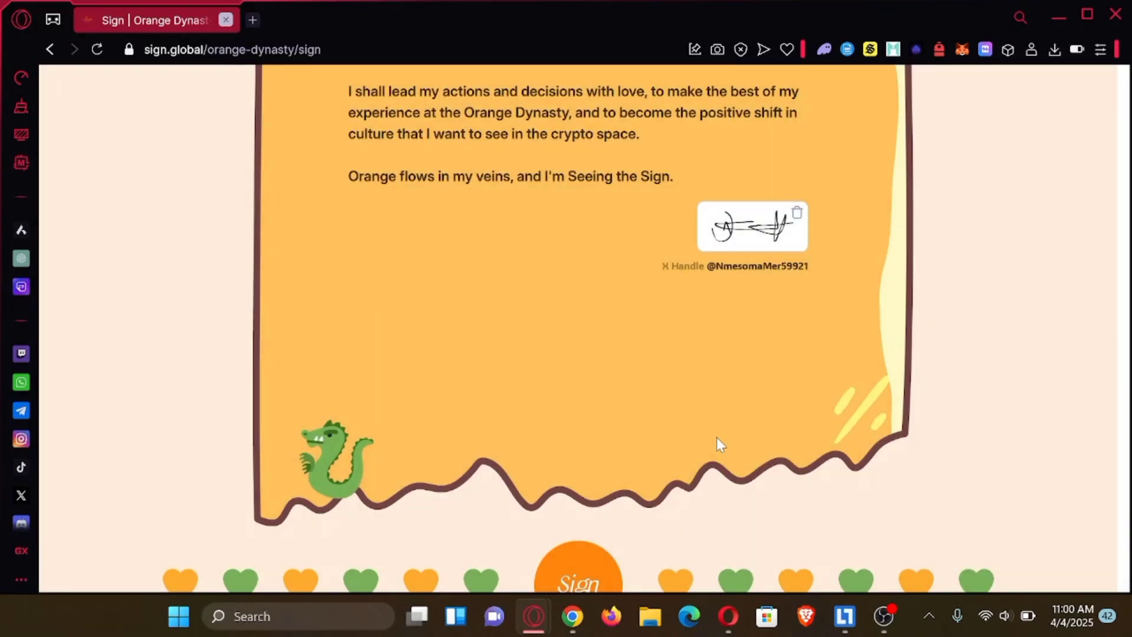
- Submit the signed OrangePrint, choose the money-face emoji as the Sign and accept its reveal through to the Orange Dynasty home page
{"action": "left_click", "coordinate": [583, 564]}
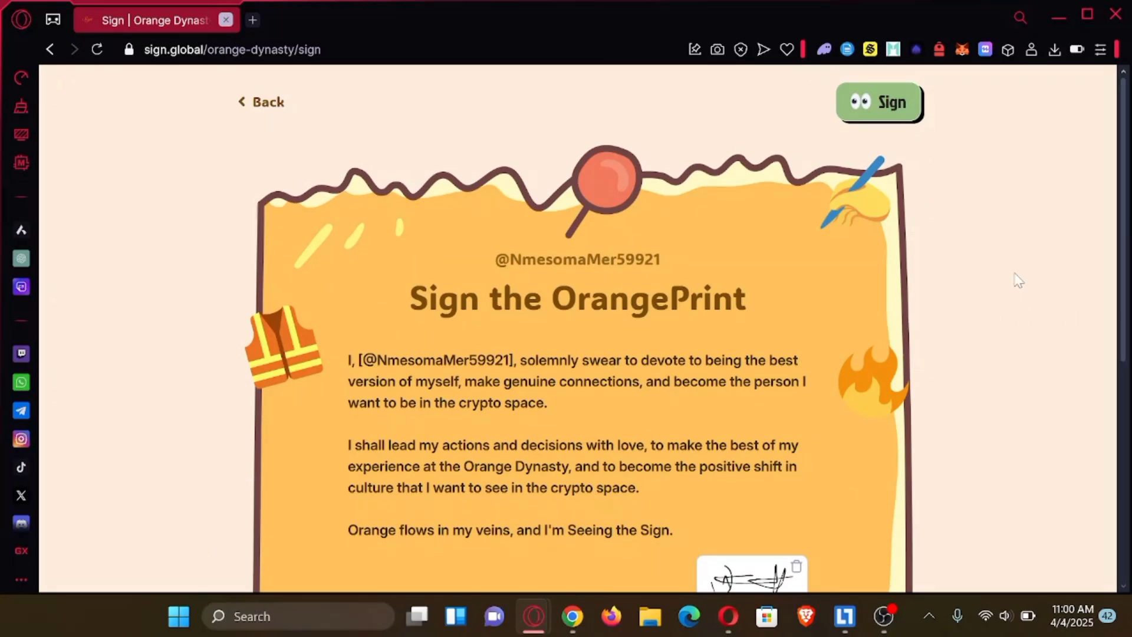
{"action": "left_click", "coordinate": [879, 120]}
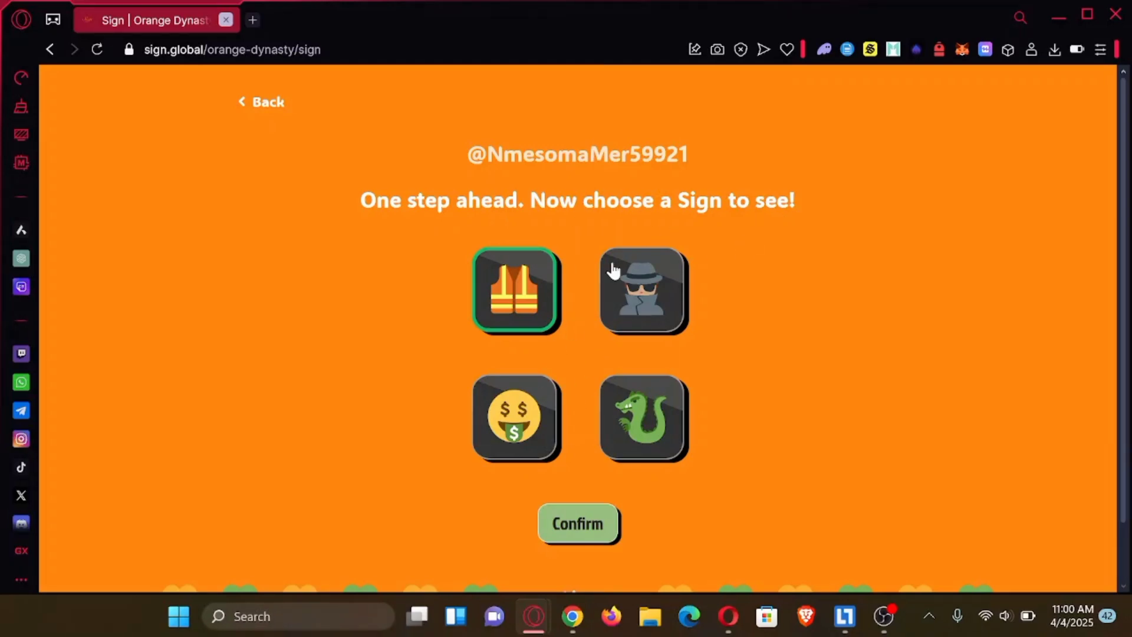
{"action": "left_click", "coordinate": [525, 419]}
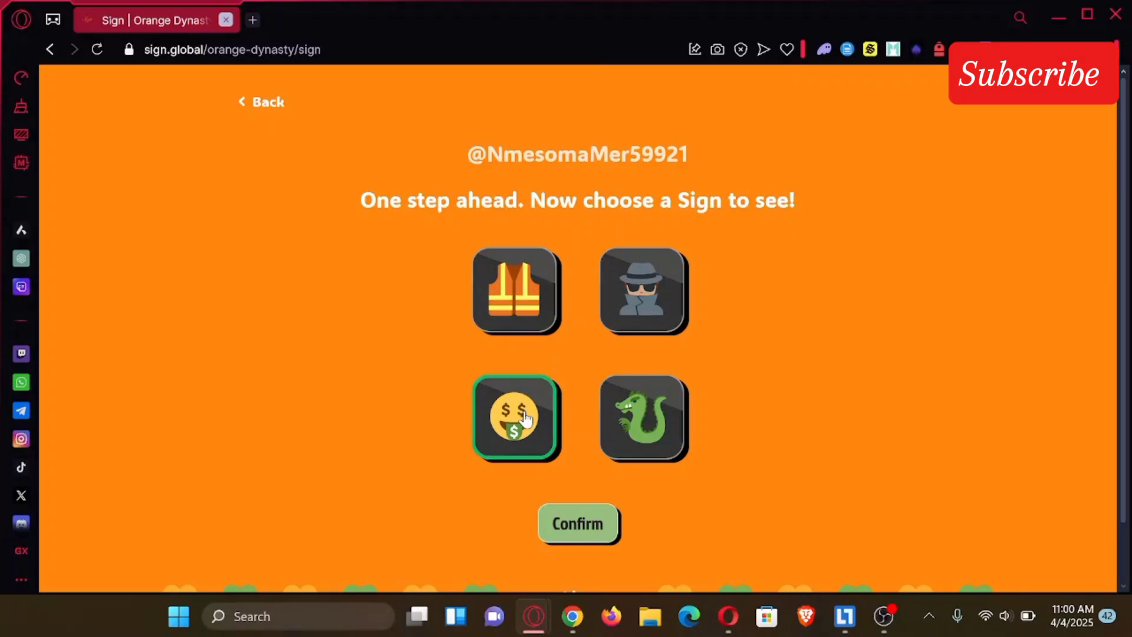
{"action": "left_click", "coordinate": [591, 526]}
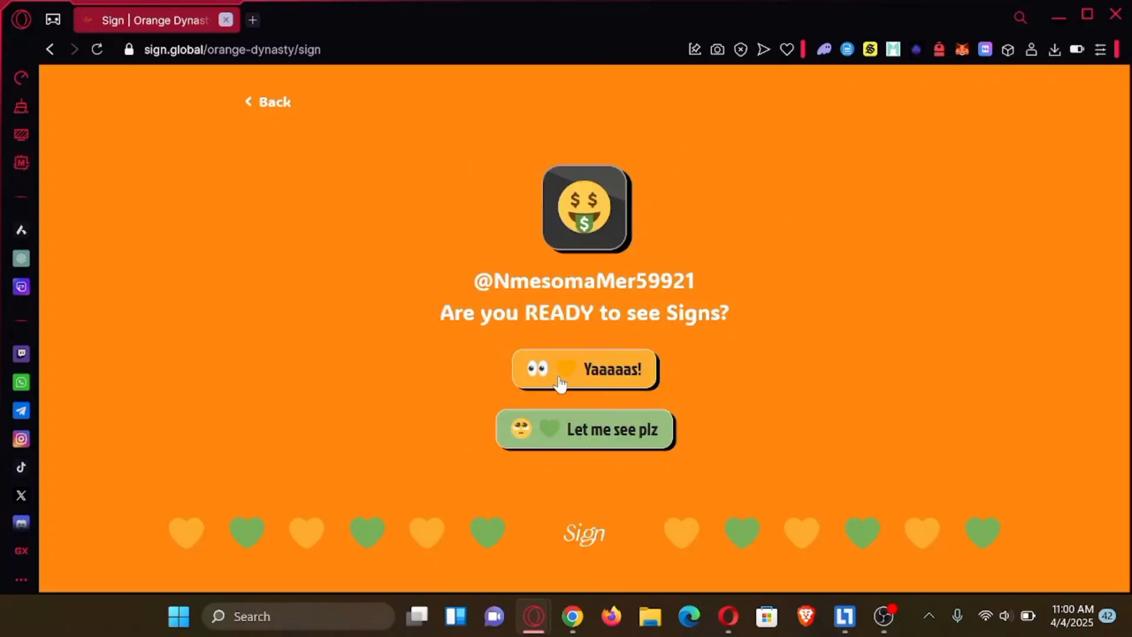
{"action": "left_click", "coordinate": [607, 372]}
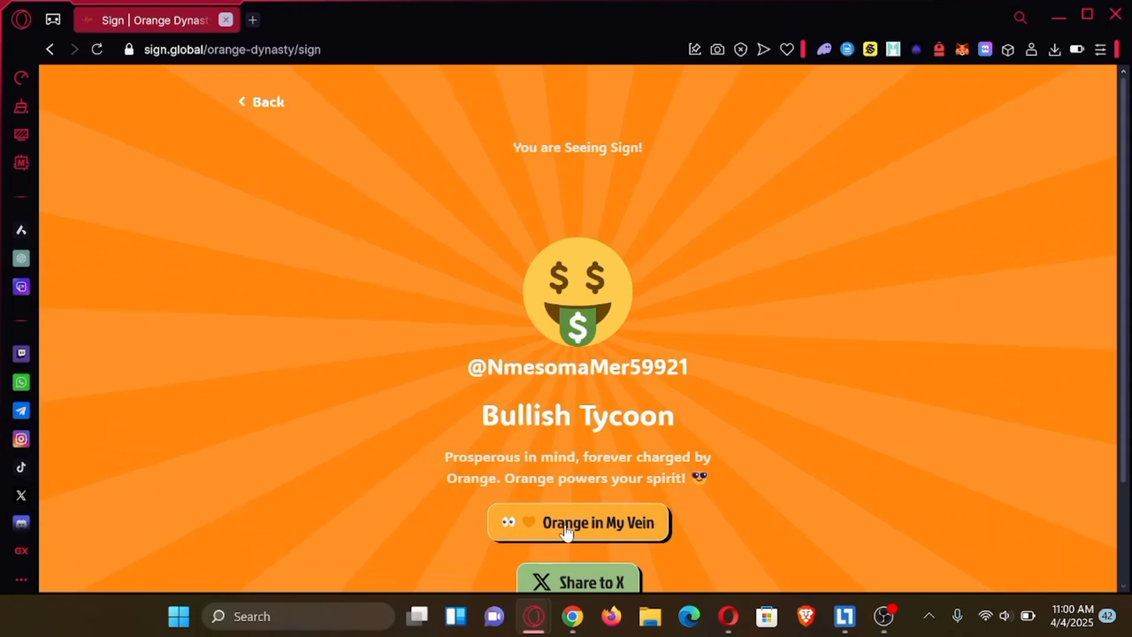
{"action": "left_click", "coordinate": [565, 527]}
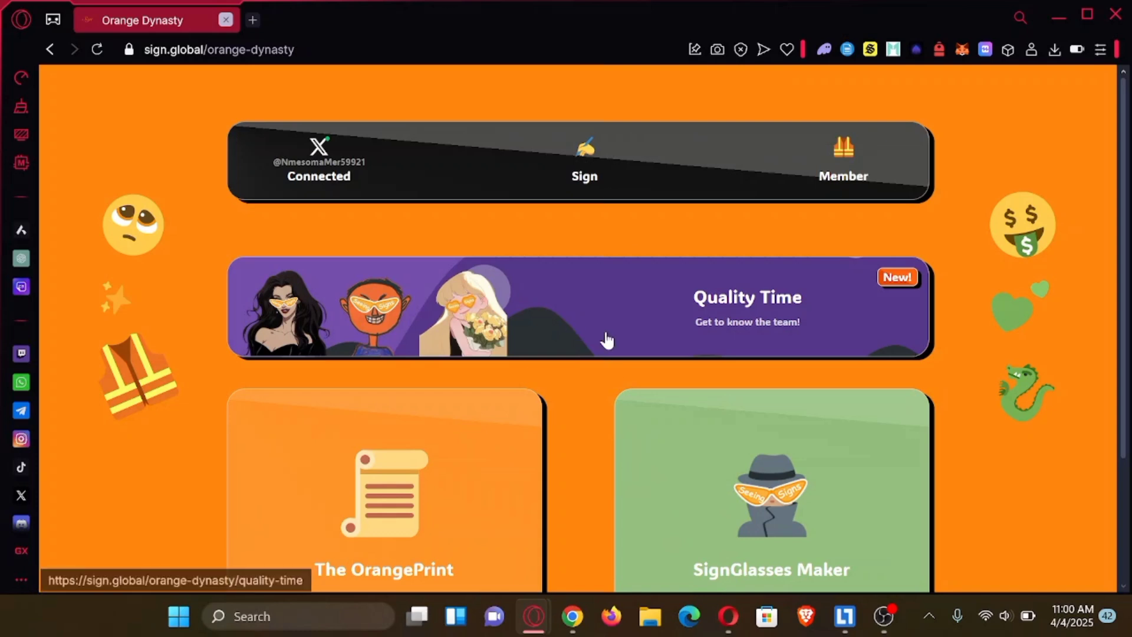
- Open the SignGlasses Maker and upload gm.jpg as the avatar
{"action": "scroll", "coordinate": [659, 360], "scroll_direction": "down", "scroll_amount": 3}
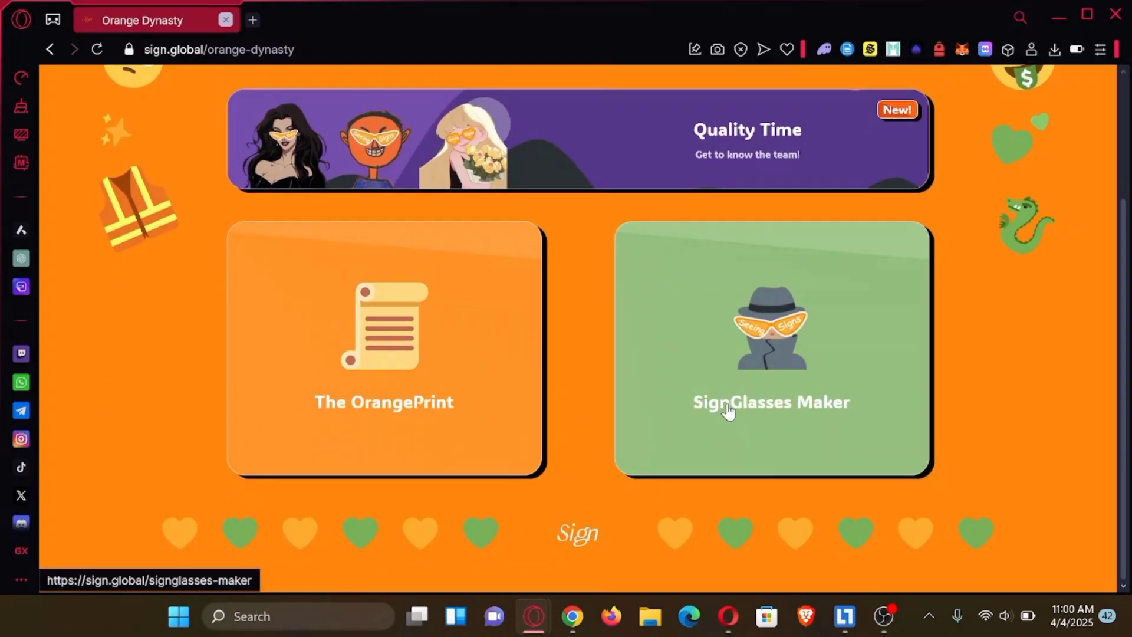
{"action": "left_click", "coordinate": [775, 419]}
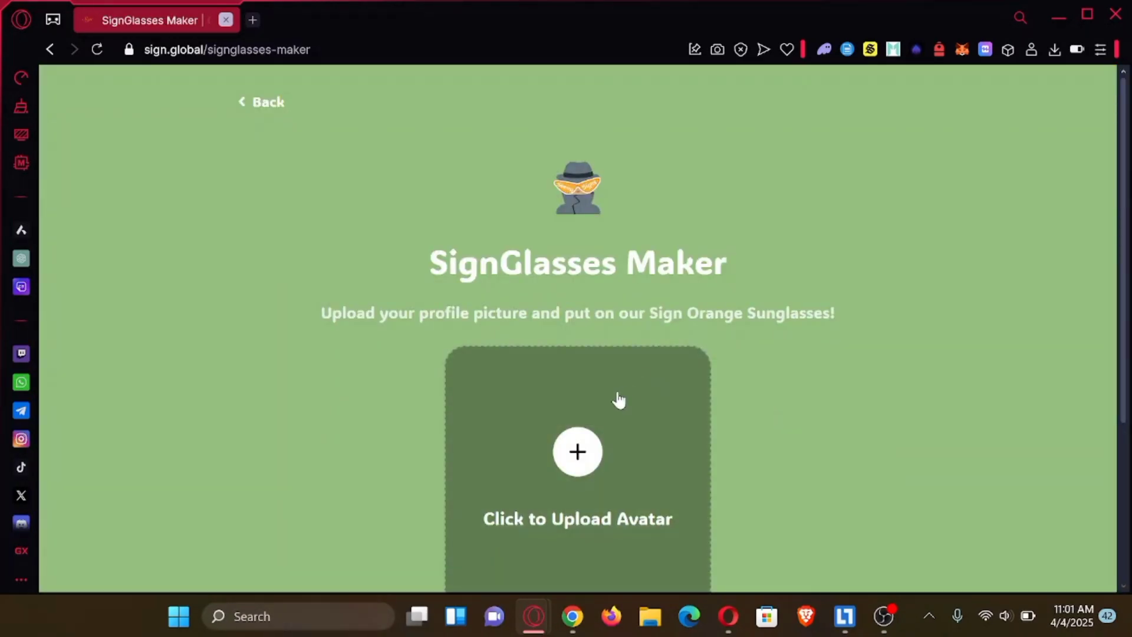
{"action": "scroll", "coordinate": [618, 396], "scroll_direction": "down", "scroll_amount": 2}
{"action": "scroll", "coordinate": [618, 396], "scroll_direction": "down", "scroll_amount": 1}
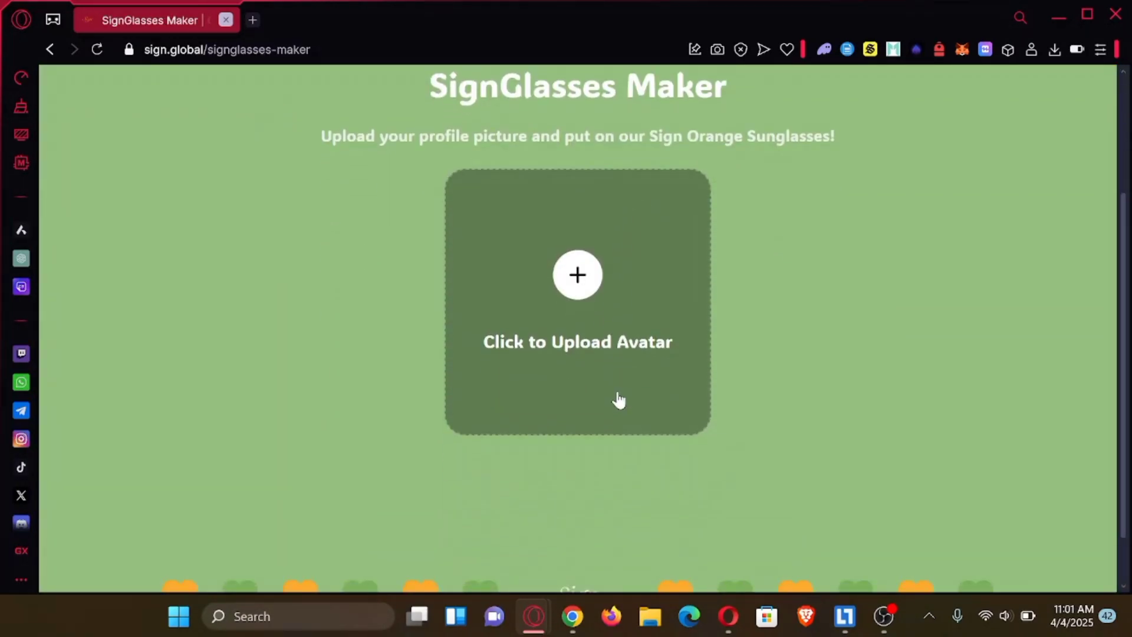
{"action": "left_click", "coordinate": [575, 284]}
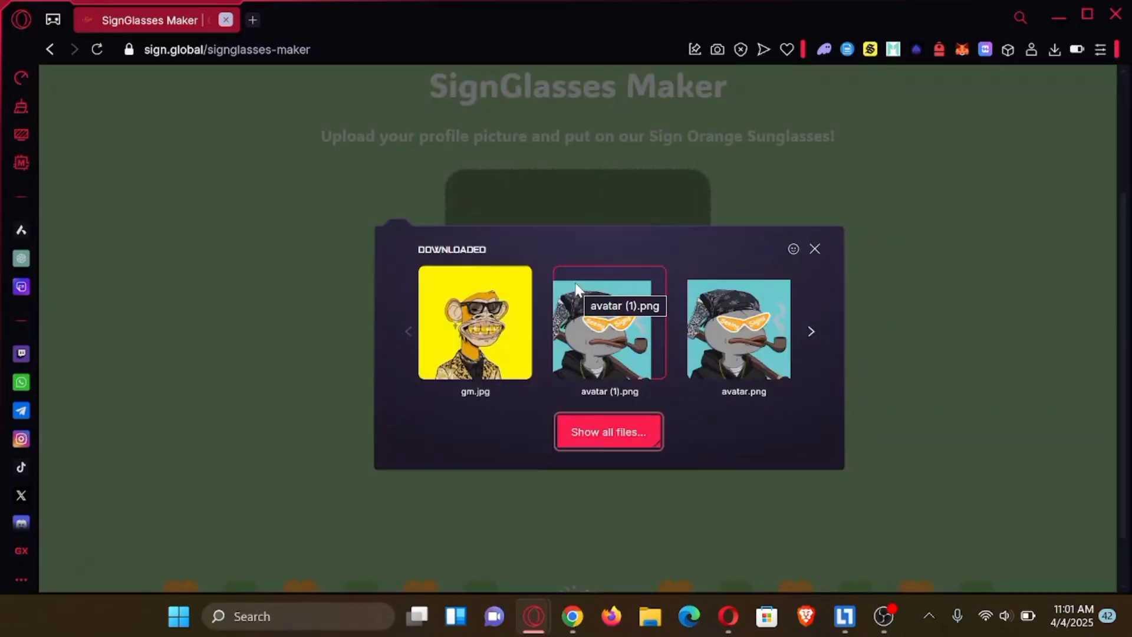
{"action": "left_click", "coordinate": [475, 353]}
- Place the orange sunglasses over the avatar's eyes, download the image at Large (512x512) and return to the Orange Dynasty page
{"action": "left_click_drag", "start_coordinate": [607, 300], "coordinate": [635, 269]}
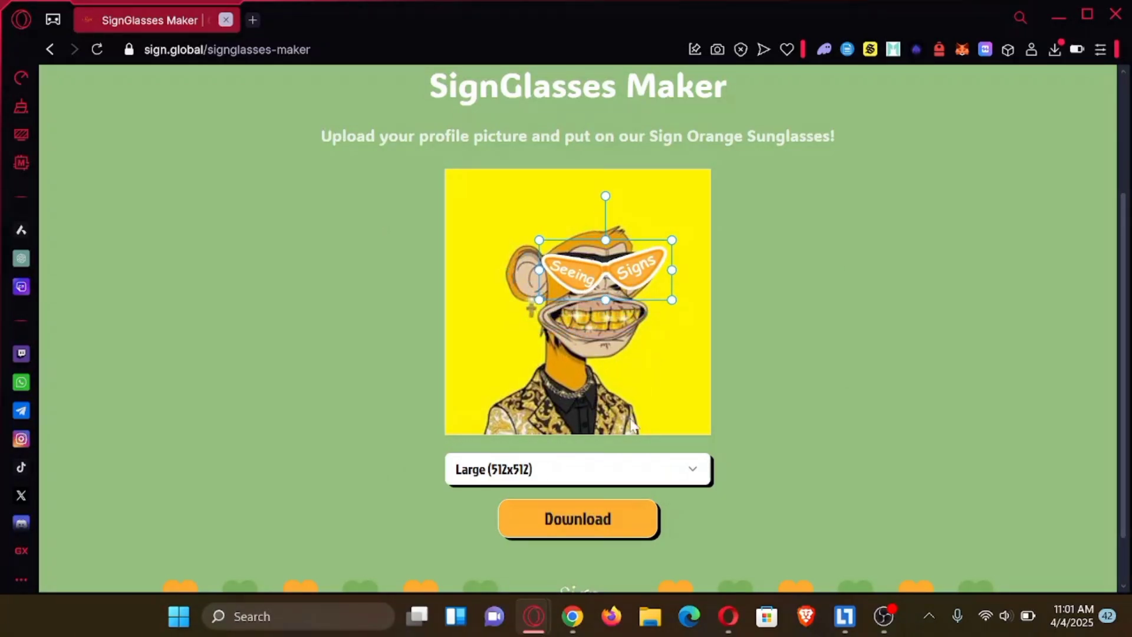
{"action": "left_click", "coordinate": [593, 523]}
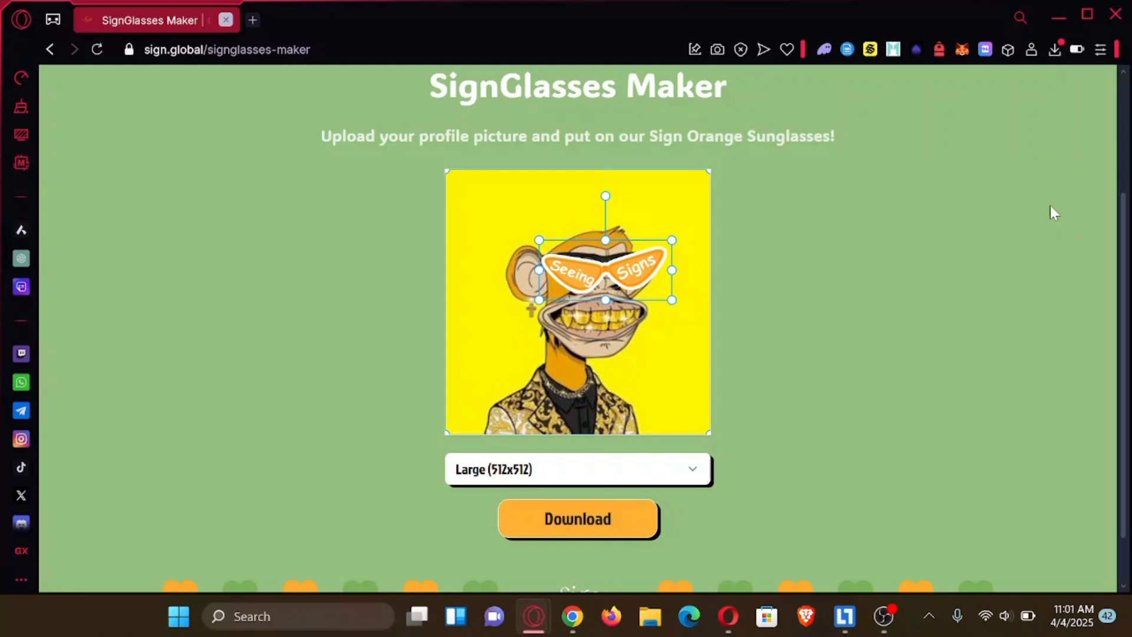
{"action": "scroll", "coordinate": [1049, 207], "scroll_direction": "down", "scroll_amount": 1}
{"action": "scroll", "coordinate": [1050, 206], "scroll_direction": "up", "scroll_amount": 4}
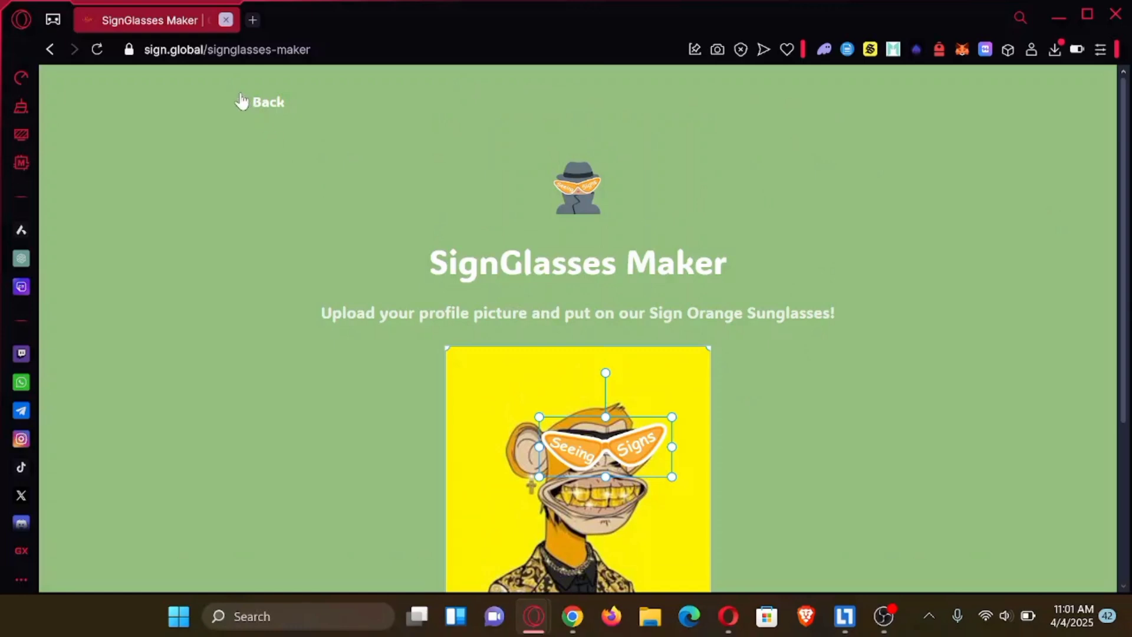
{"action": "left_click", "coordinate": [241, 101]}
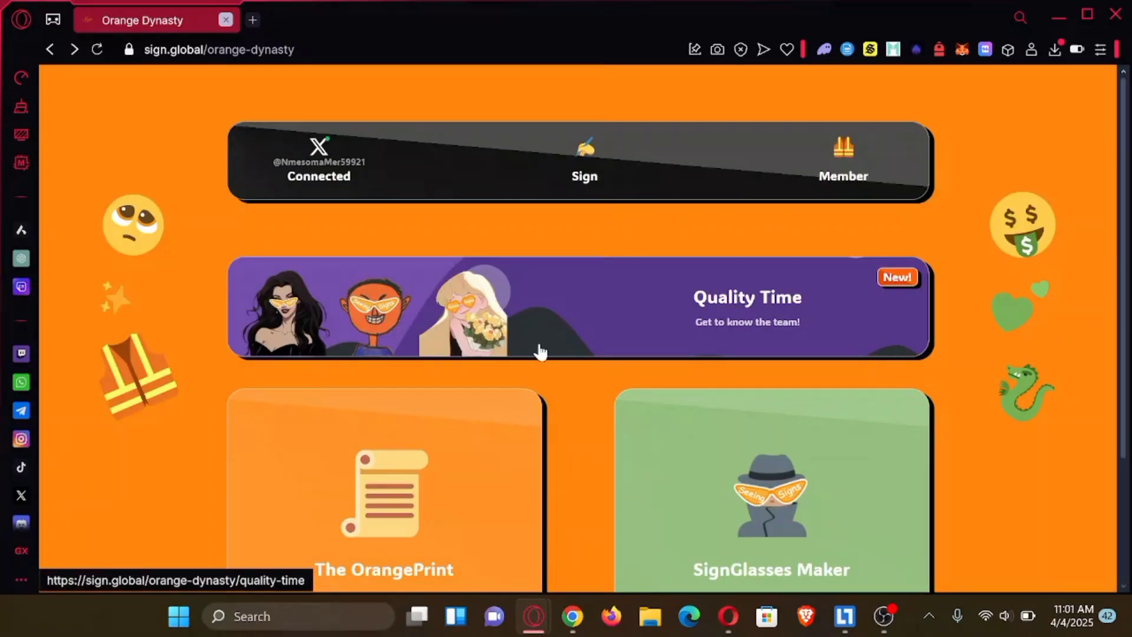
- Switch to the browser window with the Sign Protocol app and open the profile page
{"action": "left_click", "coordinate": [532, 613]}
{"action": "left_click", "coordinate": [730, 18]}
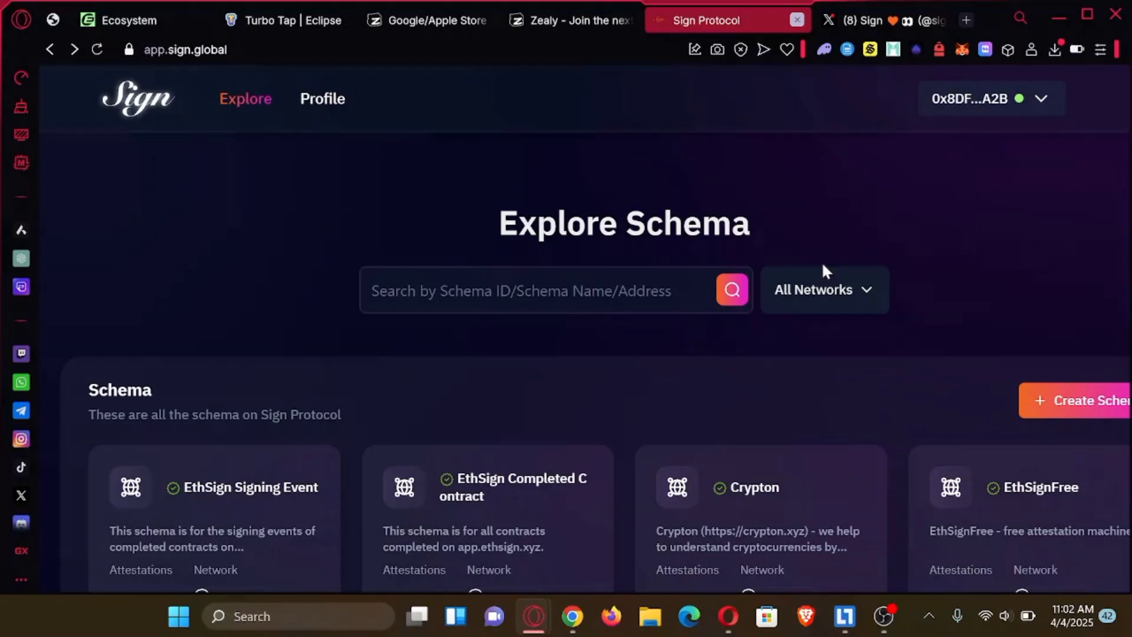
{"action": "left_click", "coordinate": [326, 106]}
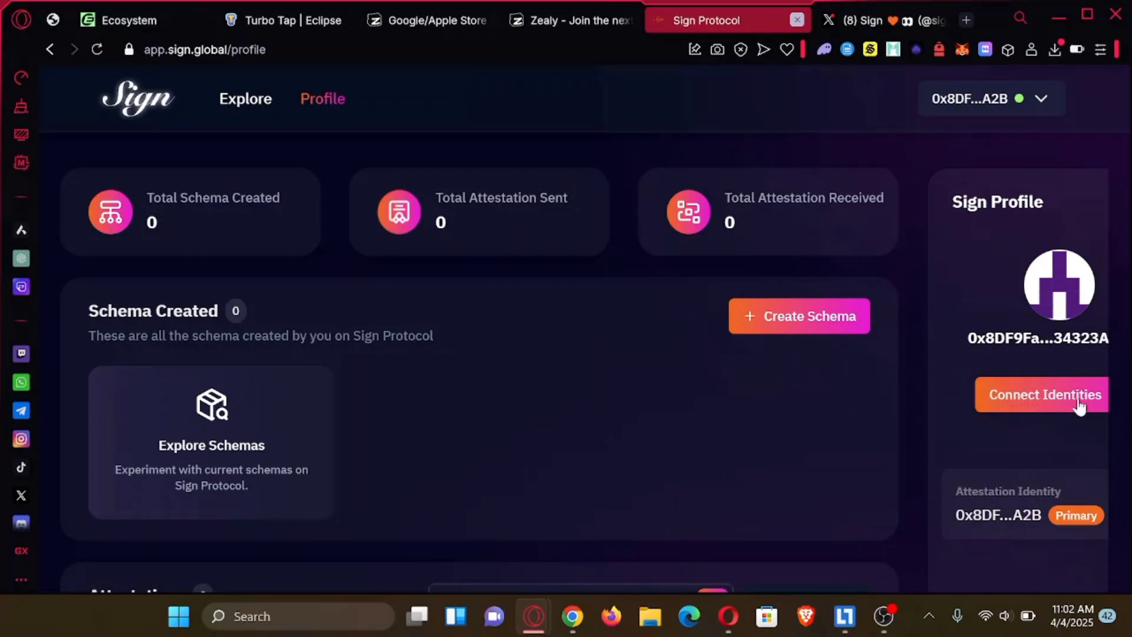
- Connect Twitter as an identity on the Sign profile and authorize the app's access to the X account
{"action": "left_click", "coordinate": [1060, 402]}
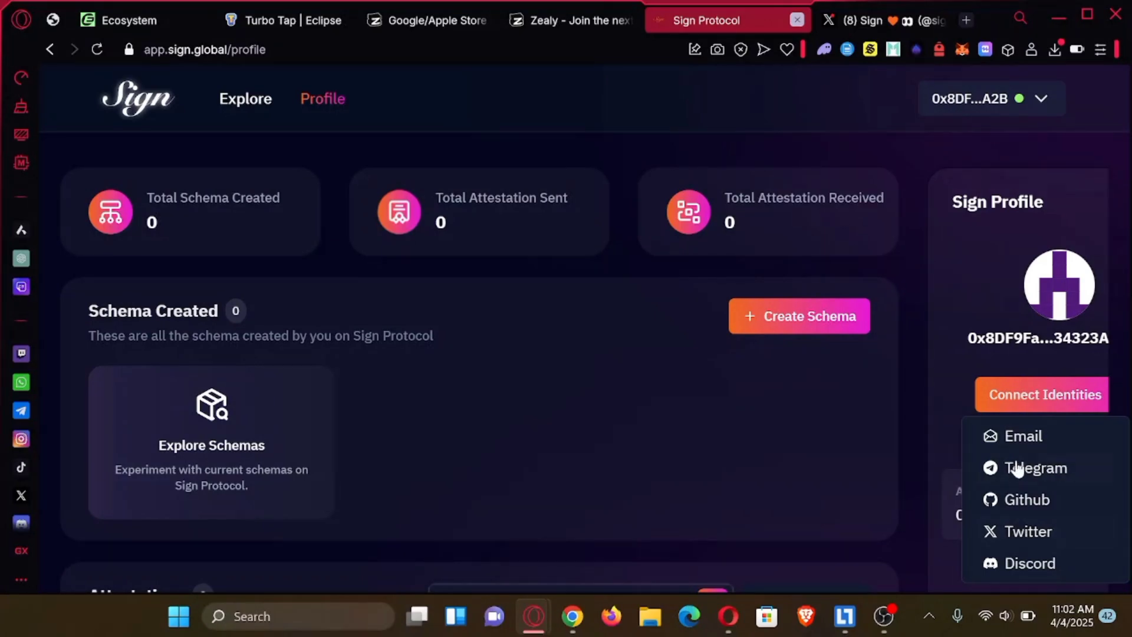
{"action": "left_click", "coordinate": [1031, 539]}
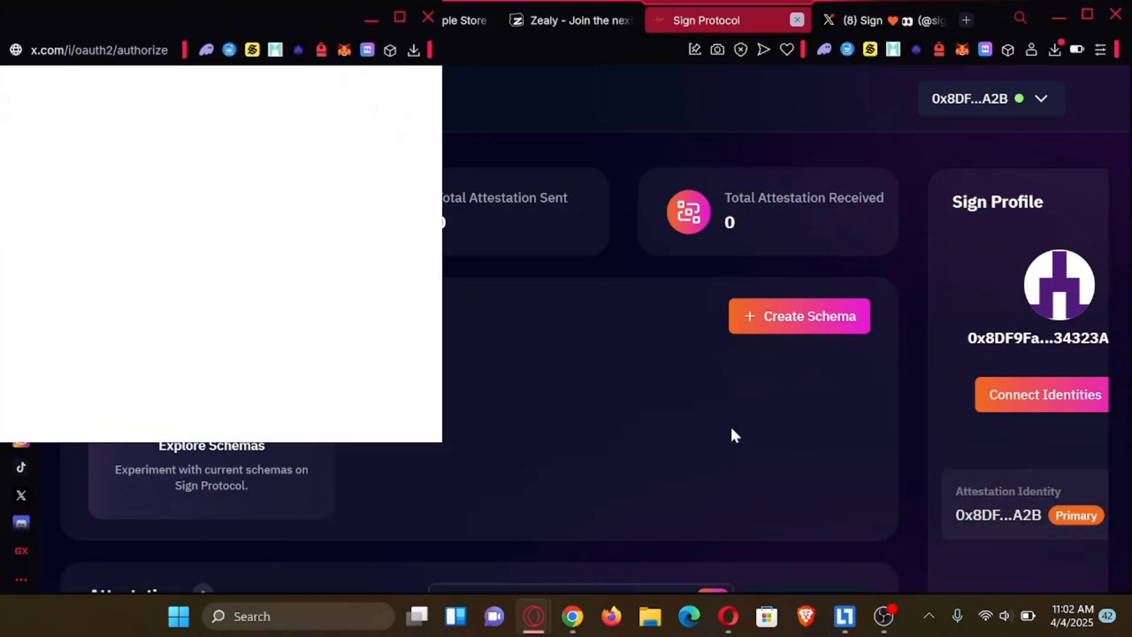
{"action": "scroll", "coordinate": [222, 354], "scroll_direction": "down", "scroll_amount": 4}
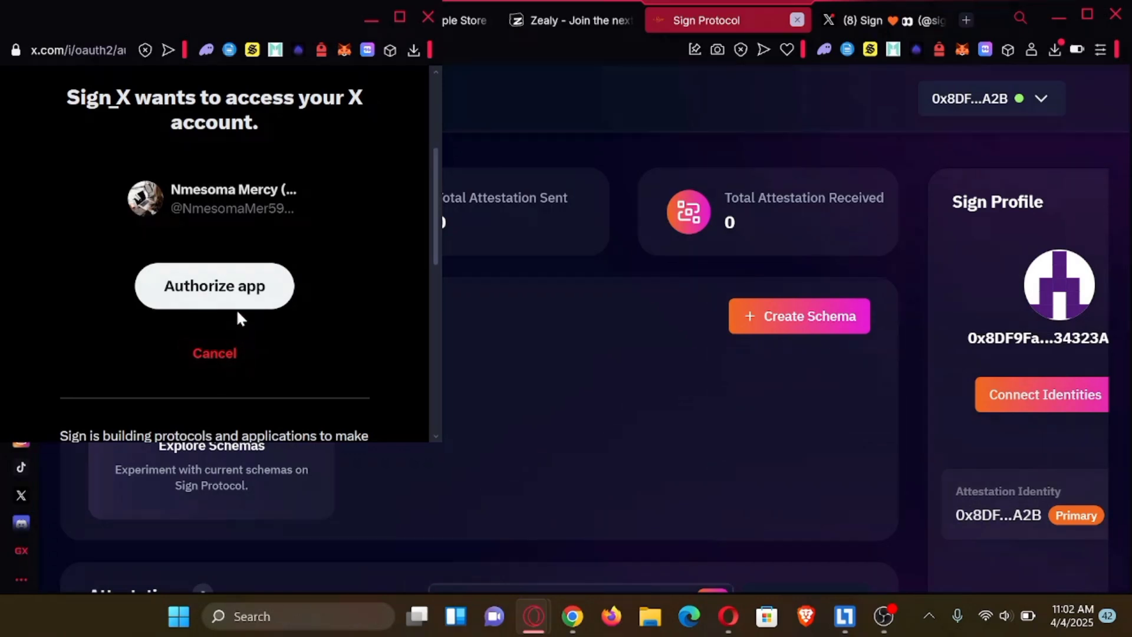
{"action": "left_click", "coordinate": [237, 305]}
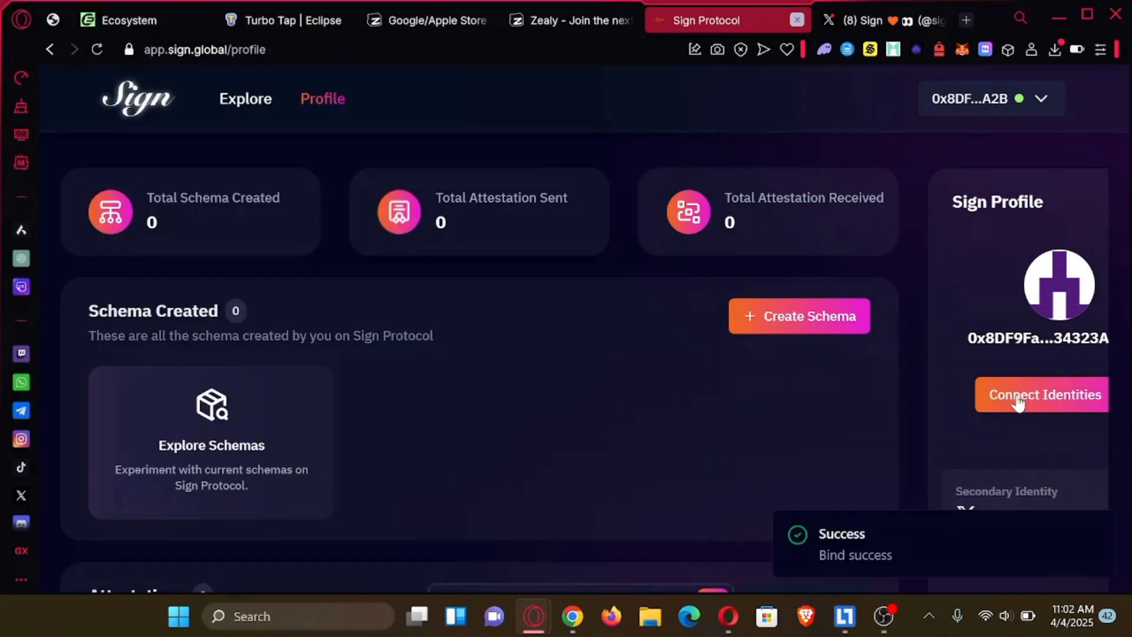
- Authorize Discord as a profile identity, and submit the emailed verification code to connect the email identity
{"action": "scroll", "coordinate": [1018, 403], "scroll_direction": "down", "scroll_amount": 1}
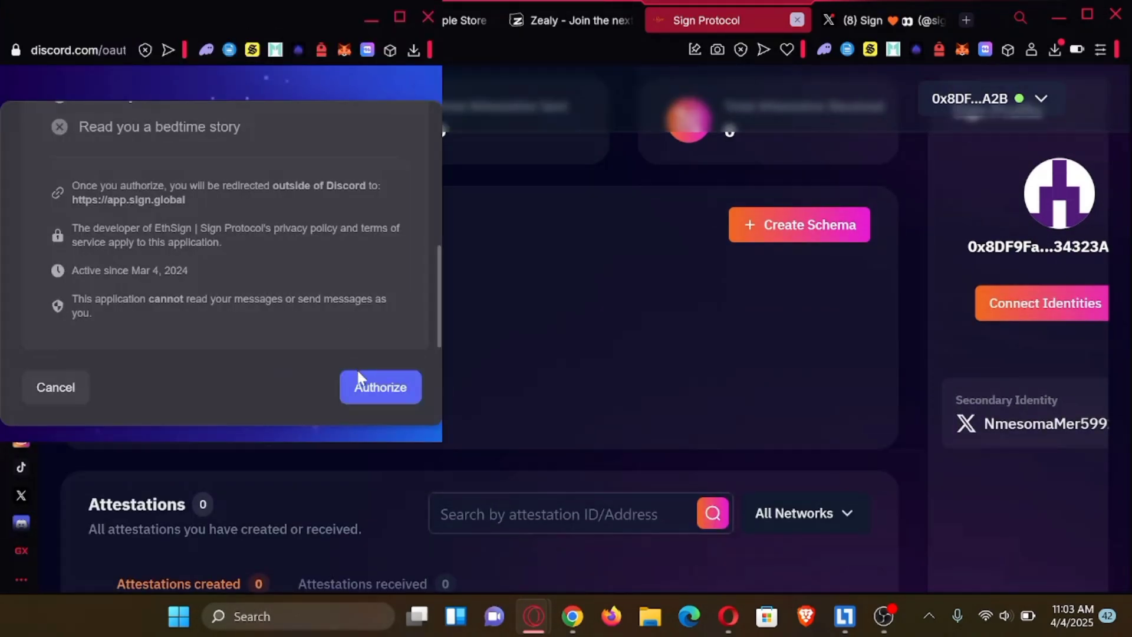
{"action": "left_click", "coordinate": [357, 380]}
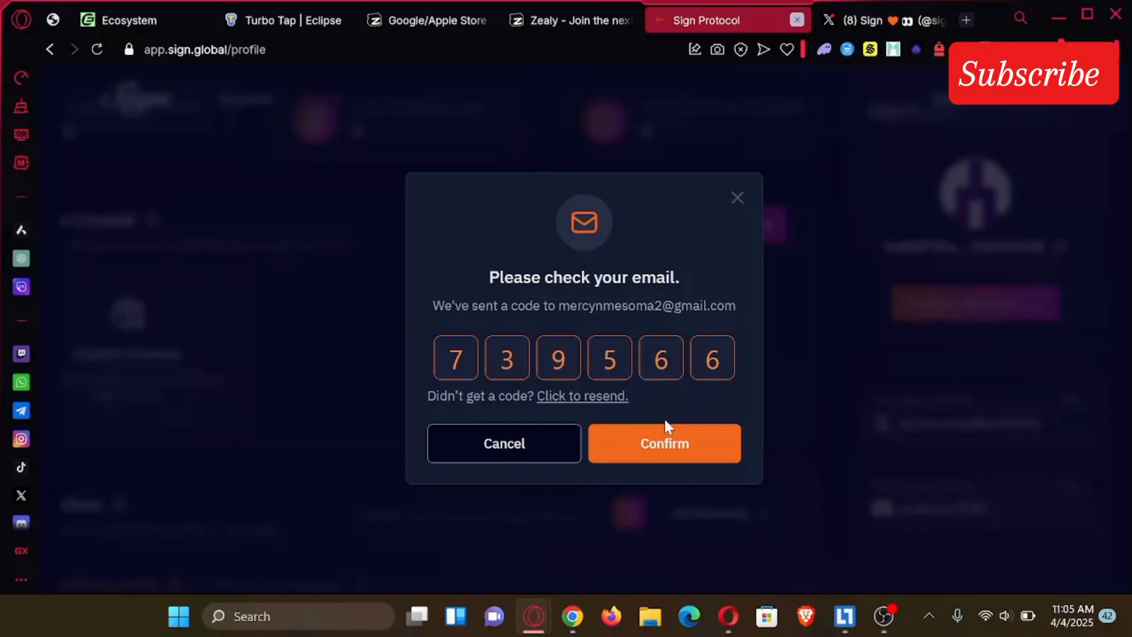
{"action": "left_click", "coordinate": [677, 448]}
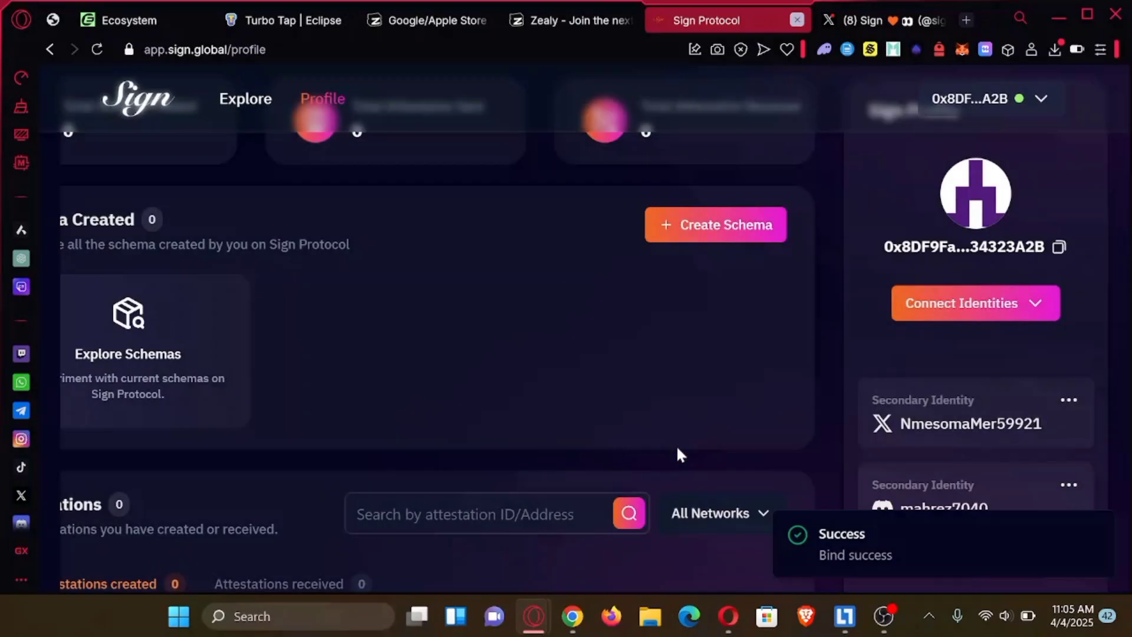
{"action": "left_click", "coordinate": [1048, 319]}
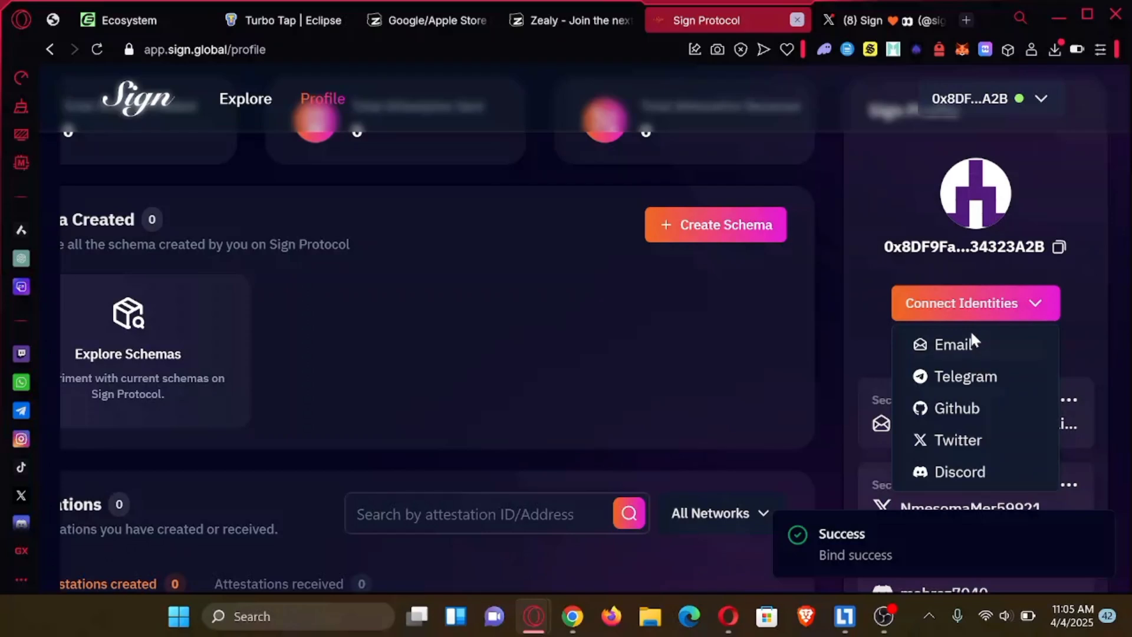
{"action": "left_click", "coordinate": [749, 380]}
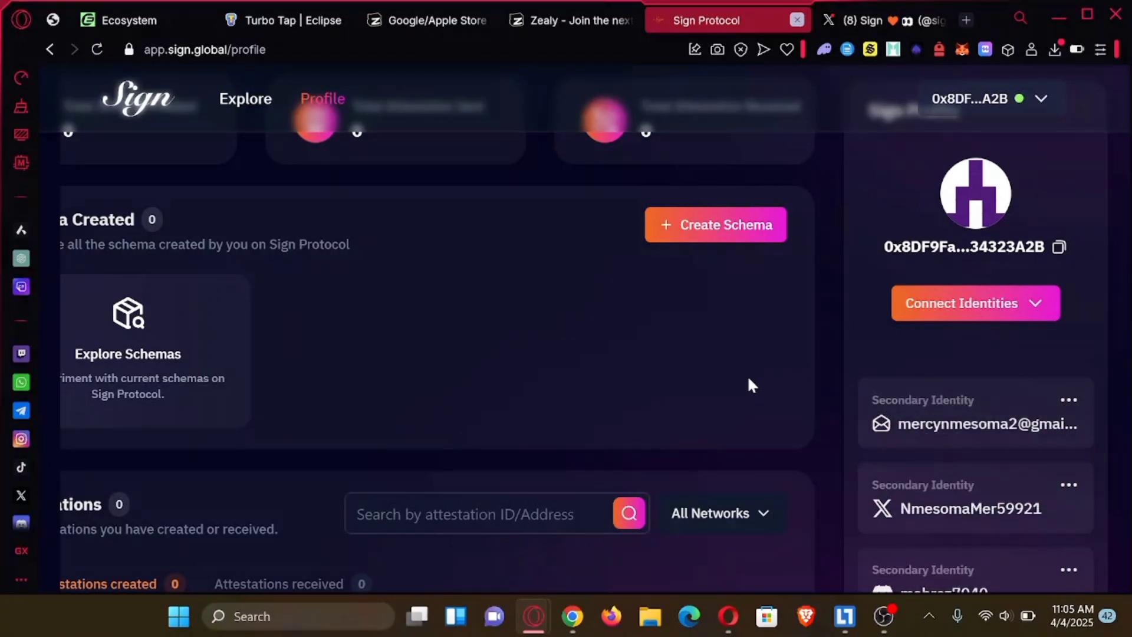
- Start creating a new schema from the profile page and name it kellynex
{"action": "scroll", "coordinate": [749, 383], "scroll_direction": "up", "scroll_amount": 2}
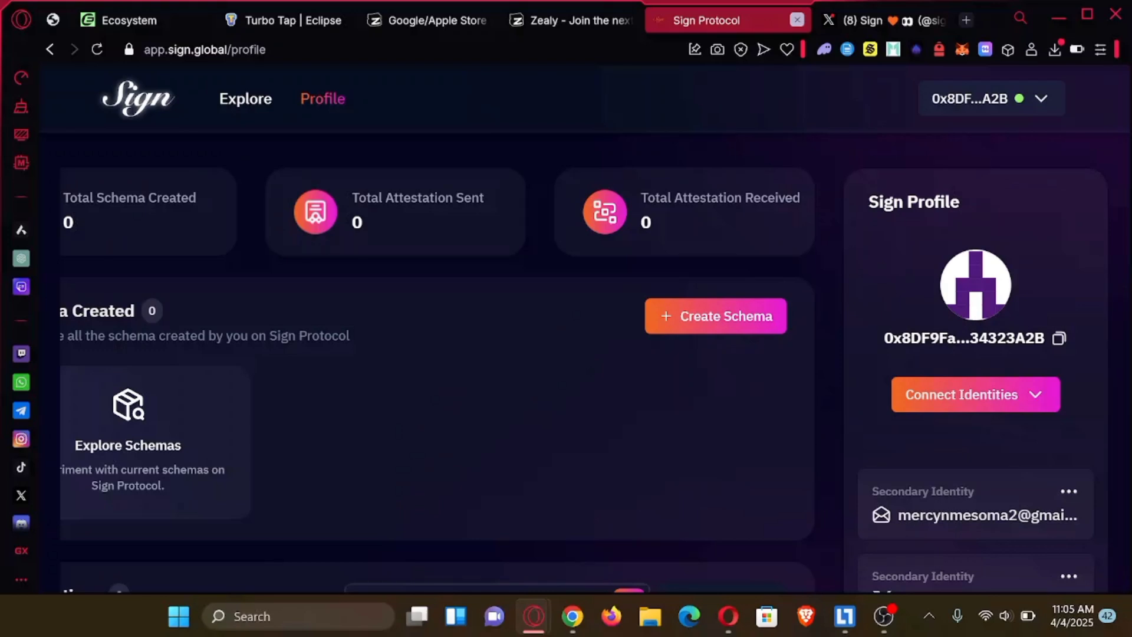
{"action": "scroll", "coordinate": [583, 380], "scroll_direction": "left", "scroll_amount": 3}
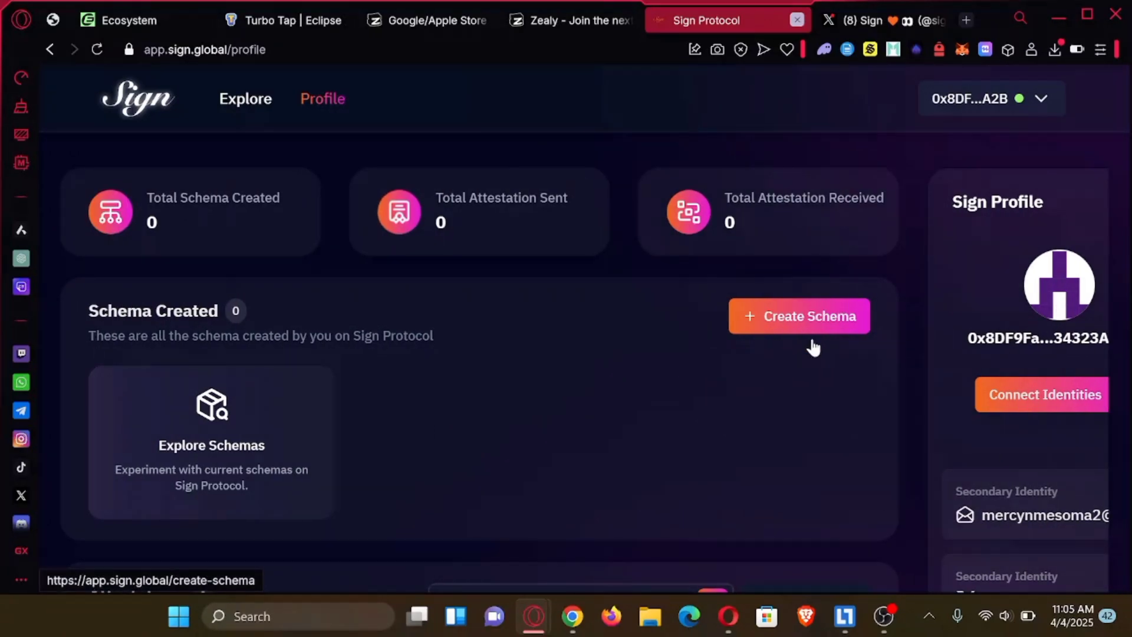
{"action": "left_click", "coordinate": [778, 323]}
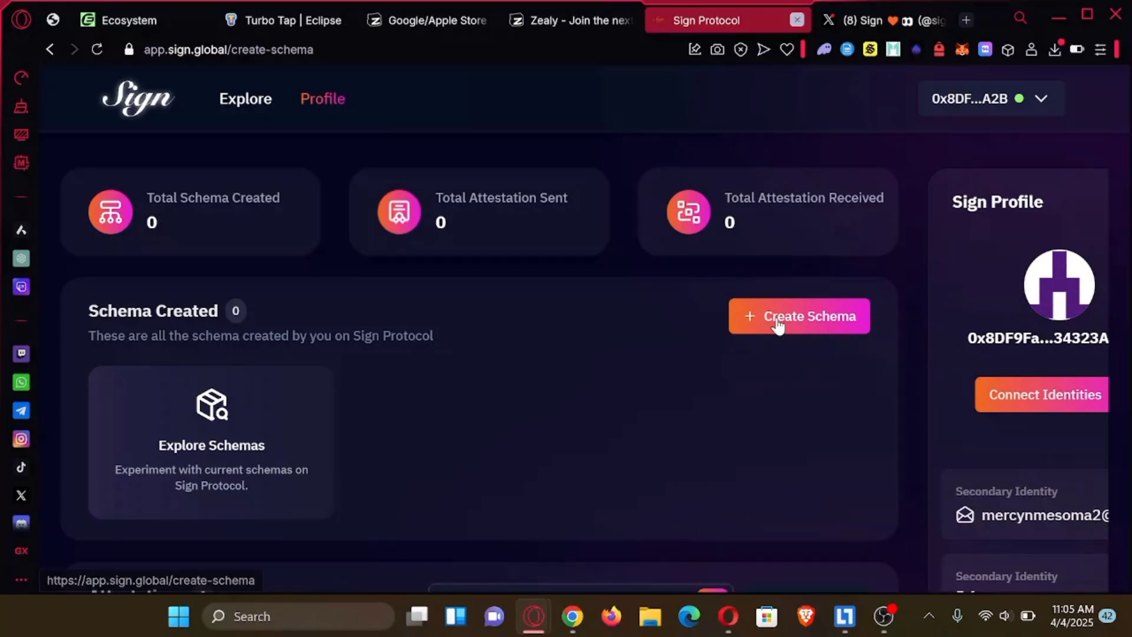
{"action": "scroll", "coordinate": [557, 424], "scroll_direction": "down", "scroll_amount": 3}
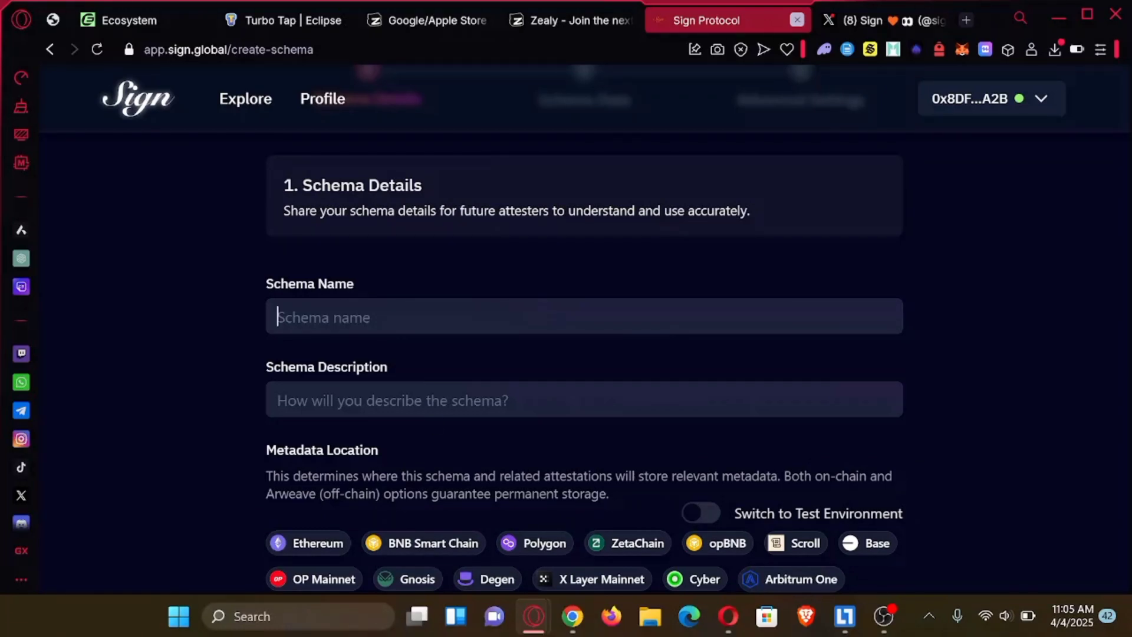
{"action": "type", "text": "kelli"}
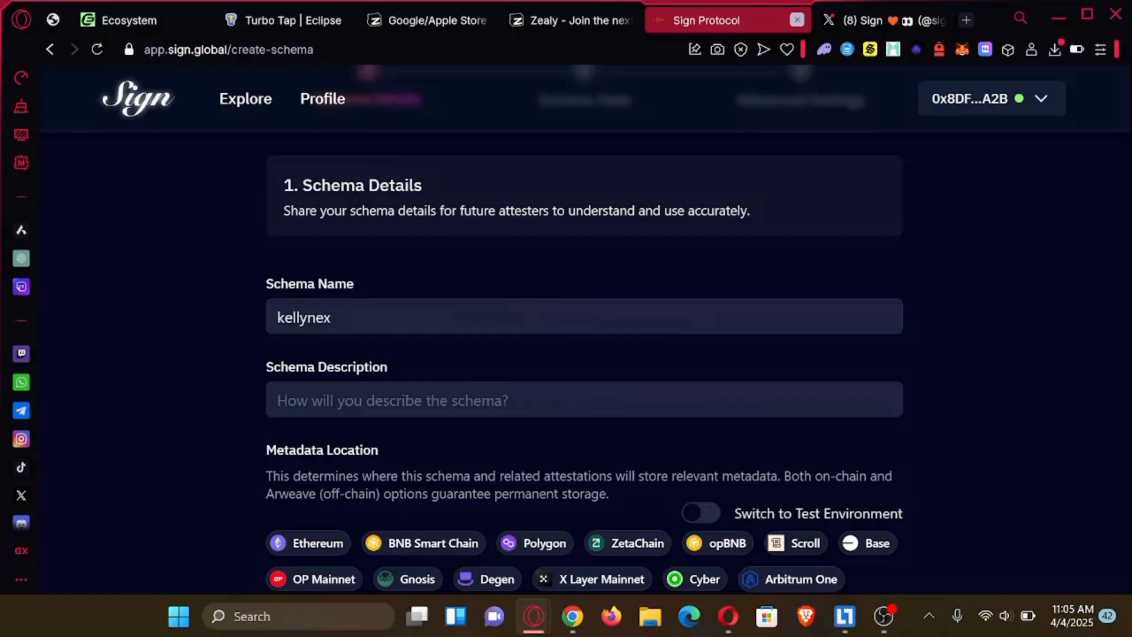
- Describe the schema as "thats me", choose Base for both the metadata and data locations, and continue to the schema data stage
{"action": "left_click", "coordinate": [280, 400]}
{"action": "type", "text": "thatsa"}
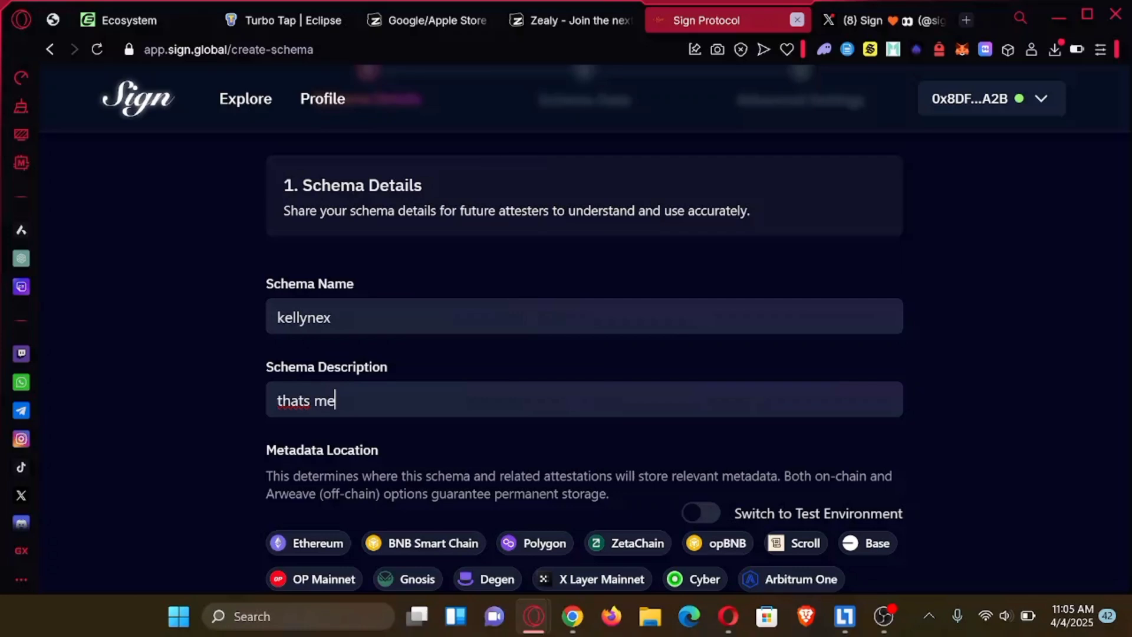
{"action": "scroll", "coordinate": [726, 481], "scroll_direction": "down", "scroll_amount": 2}
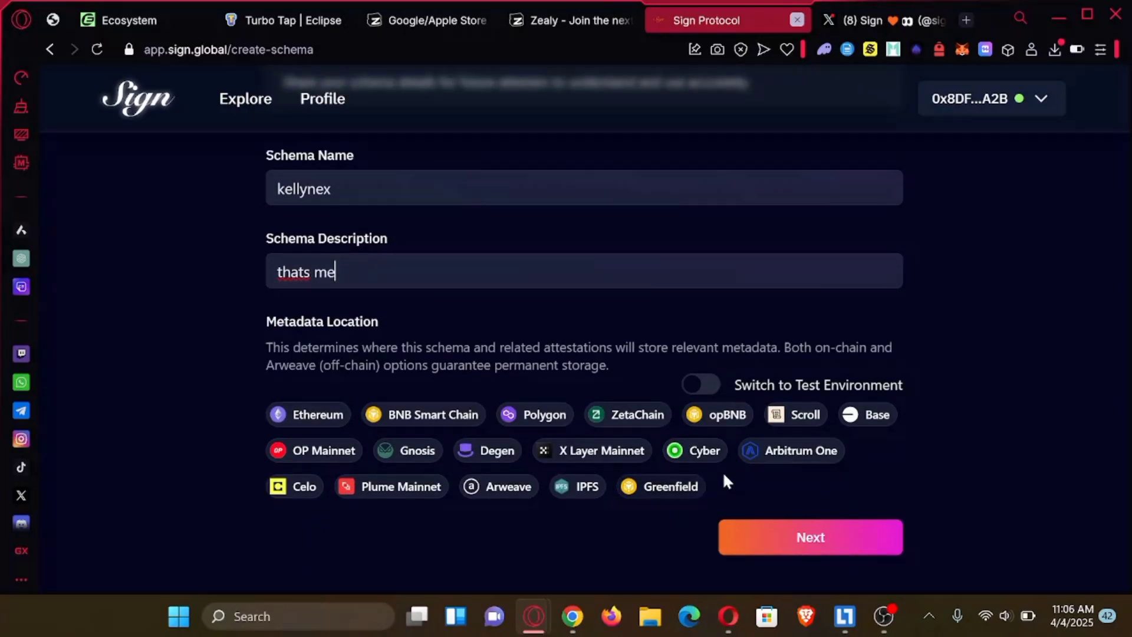
{"action": "left_click", "coordinate": [867, 415]}
{"action": "scroll", "coordinate": [403, 392], "scroll_direction": "down", "scroll_amount": 3}
{"action": "left_click", "coordinate": [293, 387]}
{"action": "left_click", "coordinate": [342, 384]}
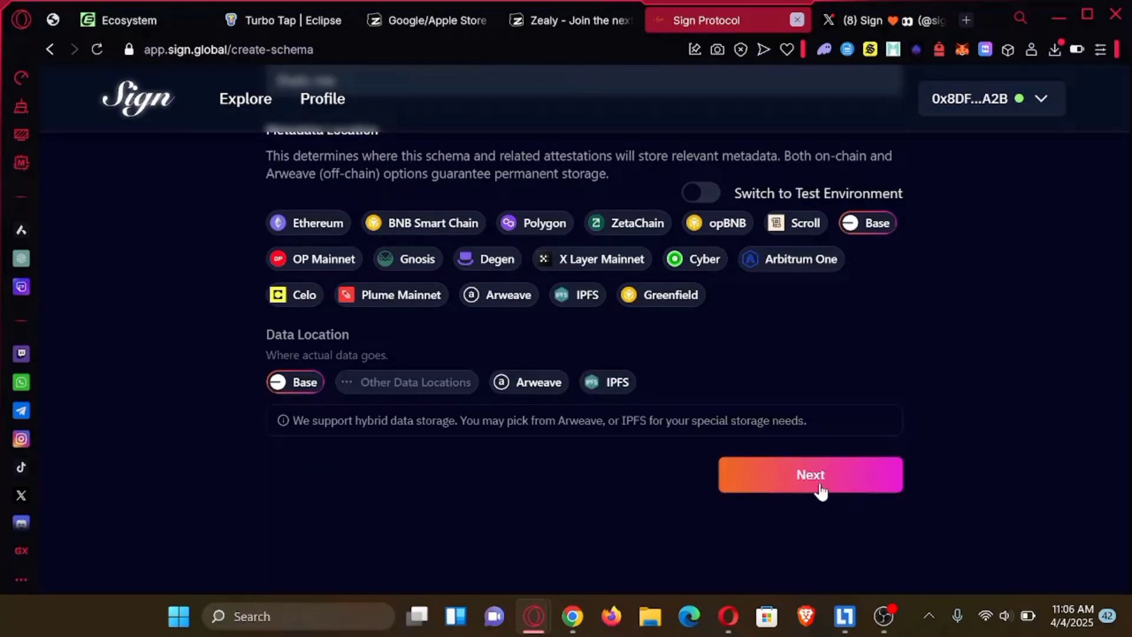
{"action": "left_click", "coordinate": [849, 477]}
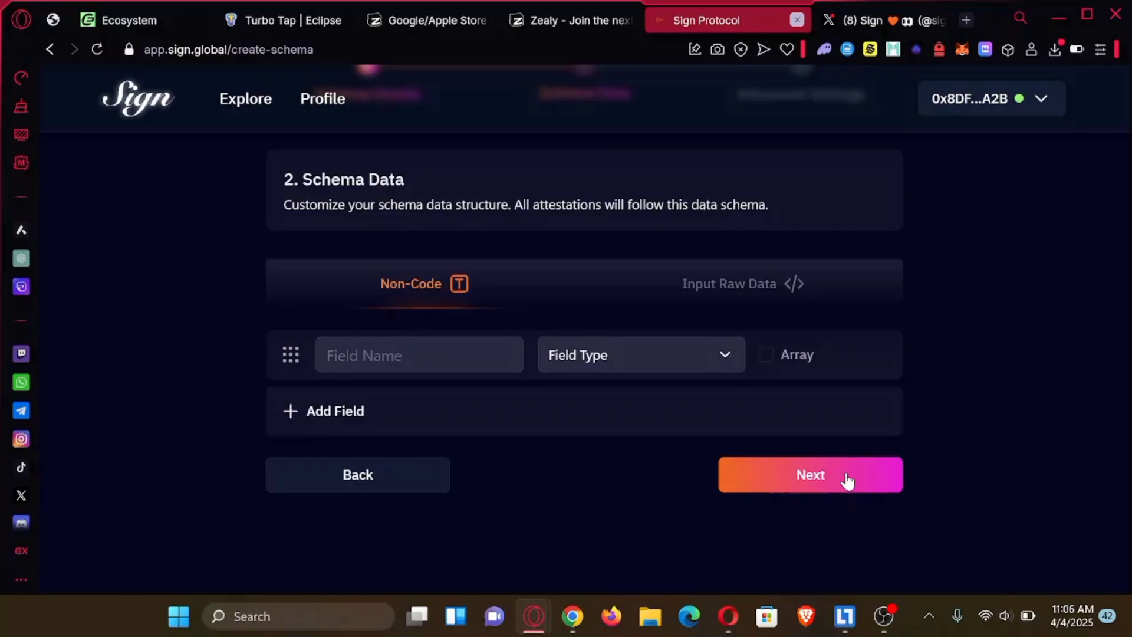
- Define a Boolean schema field named kellynex and continue to the advanced settings
{"action": "left_click", "coordinate": [738, 355]}
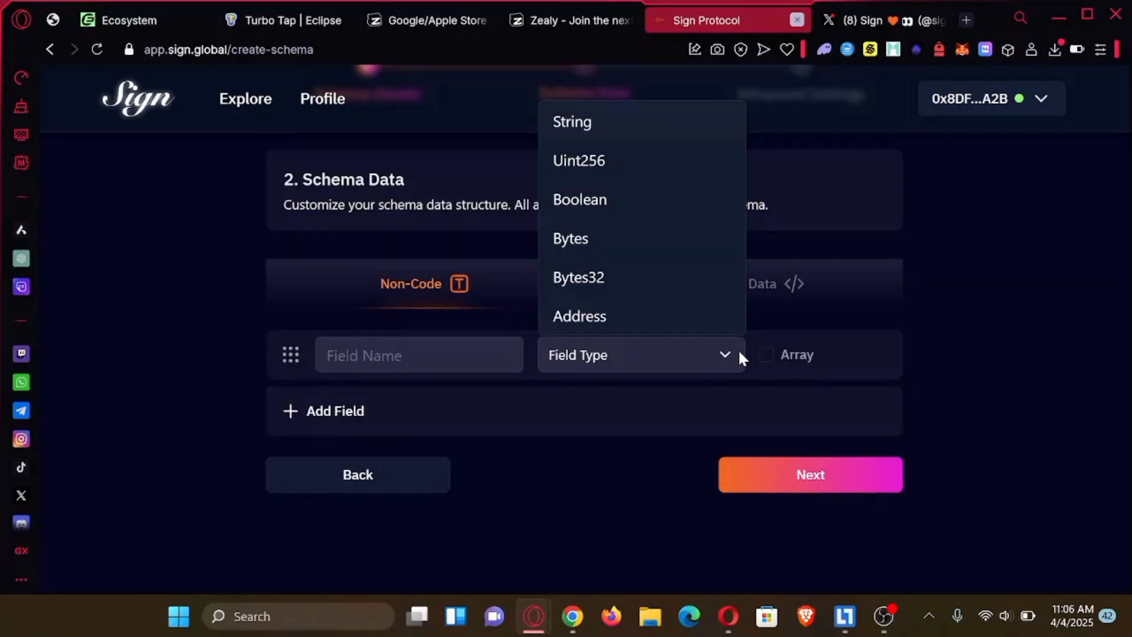
{"action": "left_click", "coordinate": [642, 203]}
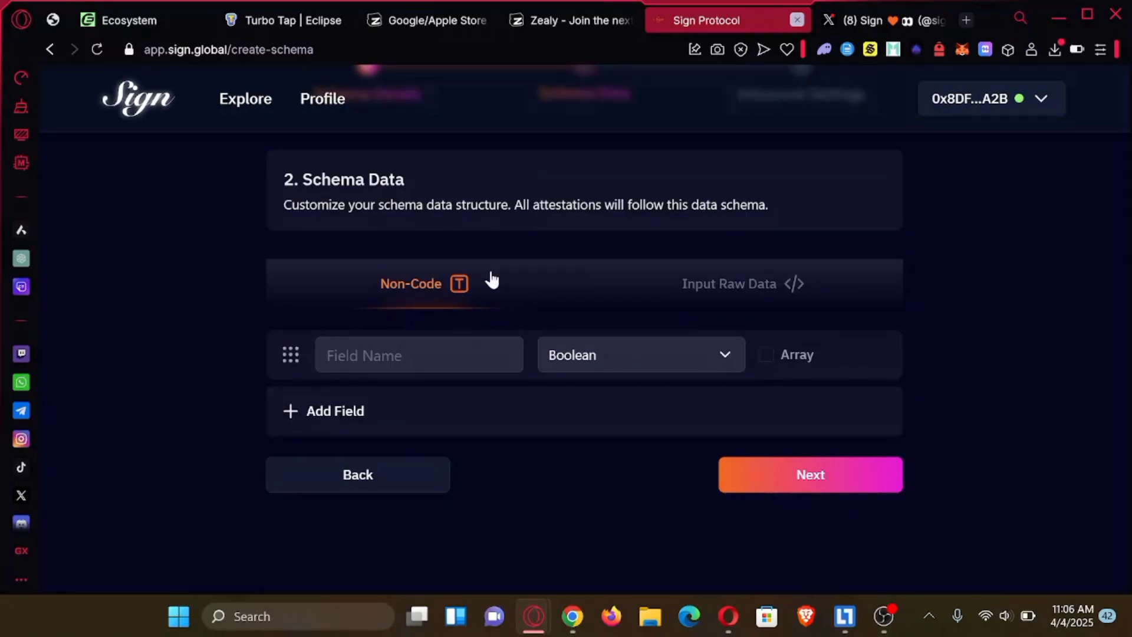
{"action": "left_click", "coordinate": [432, 354]}
{"action": "type", "text": "k"}
{"action": "scroll", "coordinate": [583, 354], "scroll_direction": "up", "scroll_amount": 2}
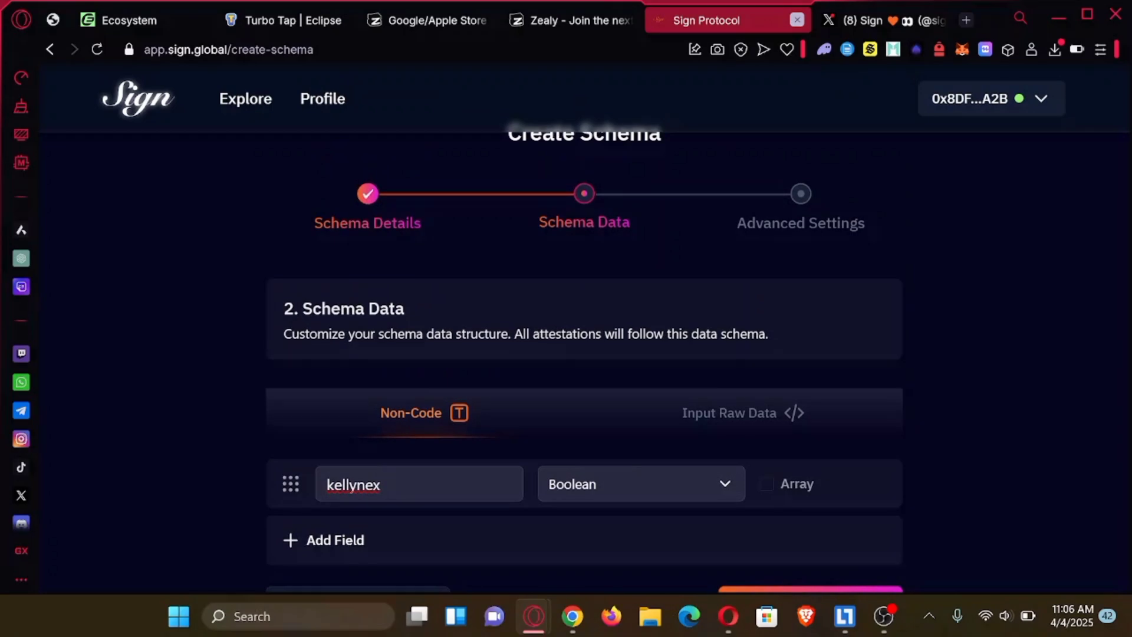
{"action": "scroll", "coordinate": [584, 354], "scroll_direction": "down", "scroll_amount": 3}
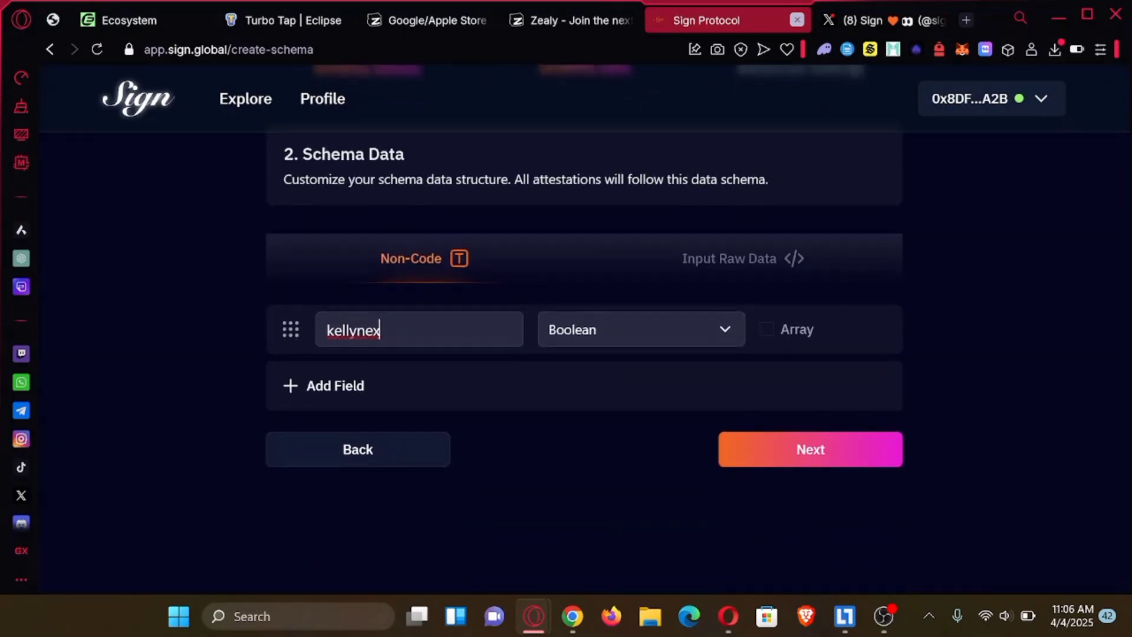
{"action": "left_click", "coordinate": [359, 403]}
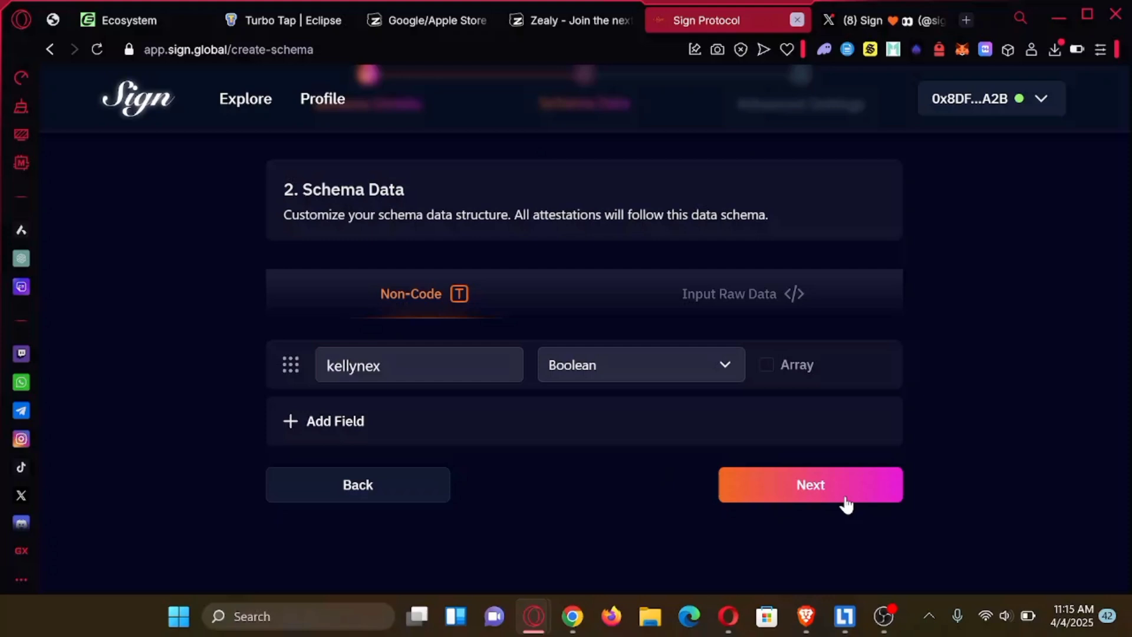
{"action": "left_click", "coordinate": [844, 504]}
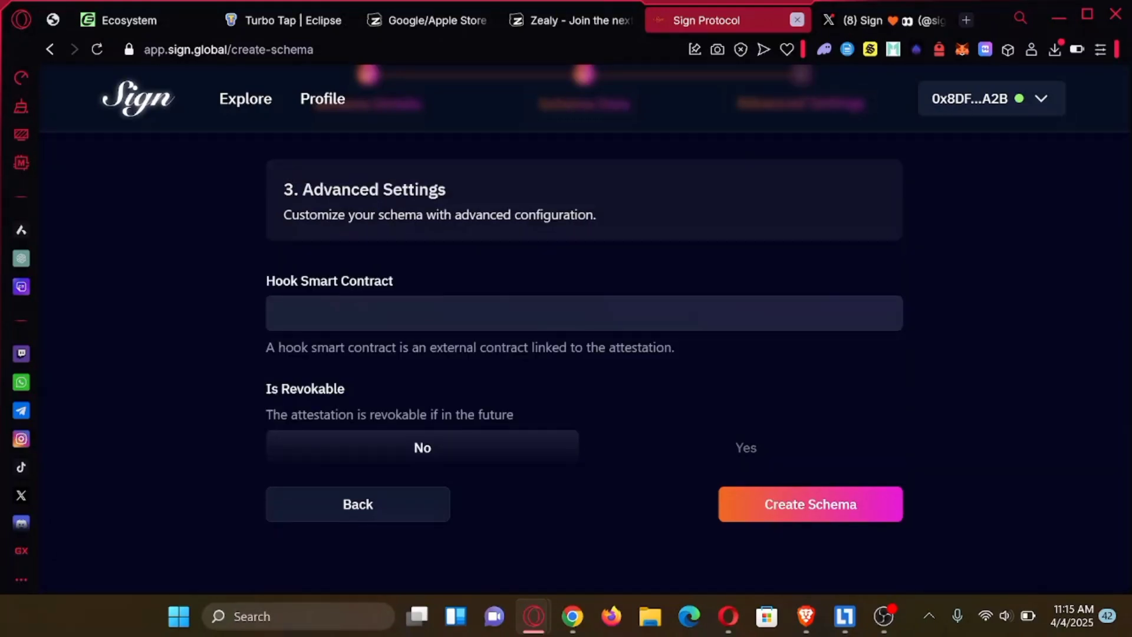
- Make the attestation revokable and create the schema without a hook smart contract
{"action": "scroll", "coordinate": [766, 342], "scroll_direction": "up", "scroll_amount": 2}
{"action": "scroll", "coordinate": [767, 342], "scroll_direction": "down", "scroll_amount": 3}
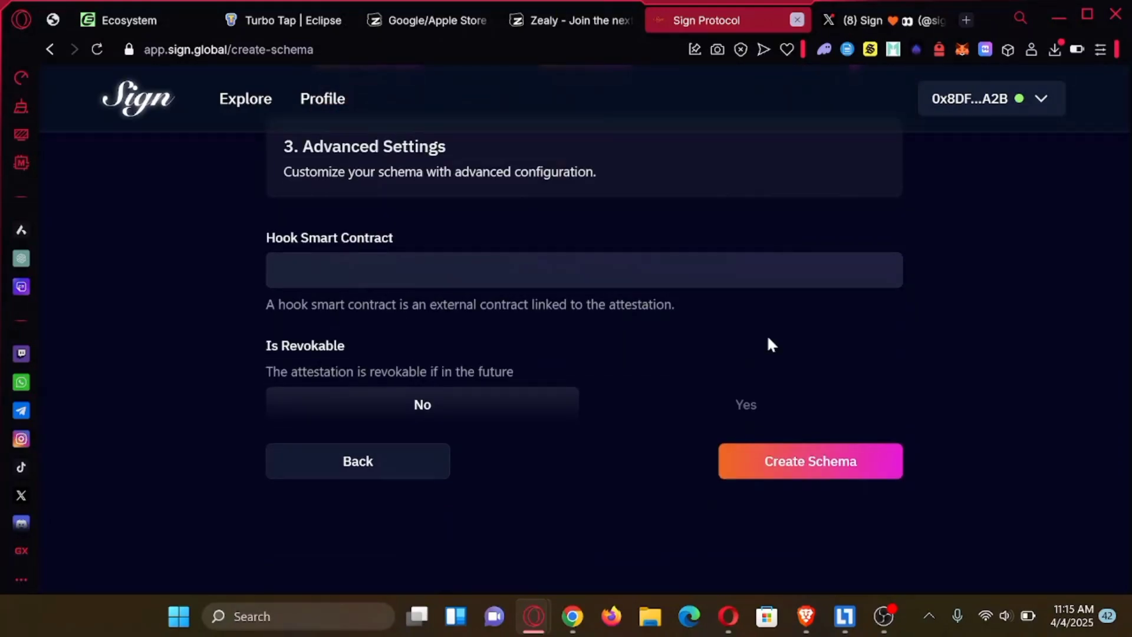
{"action": "left_click", "coordinate": [776, 404]}
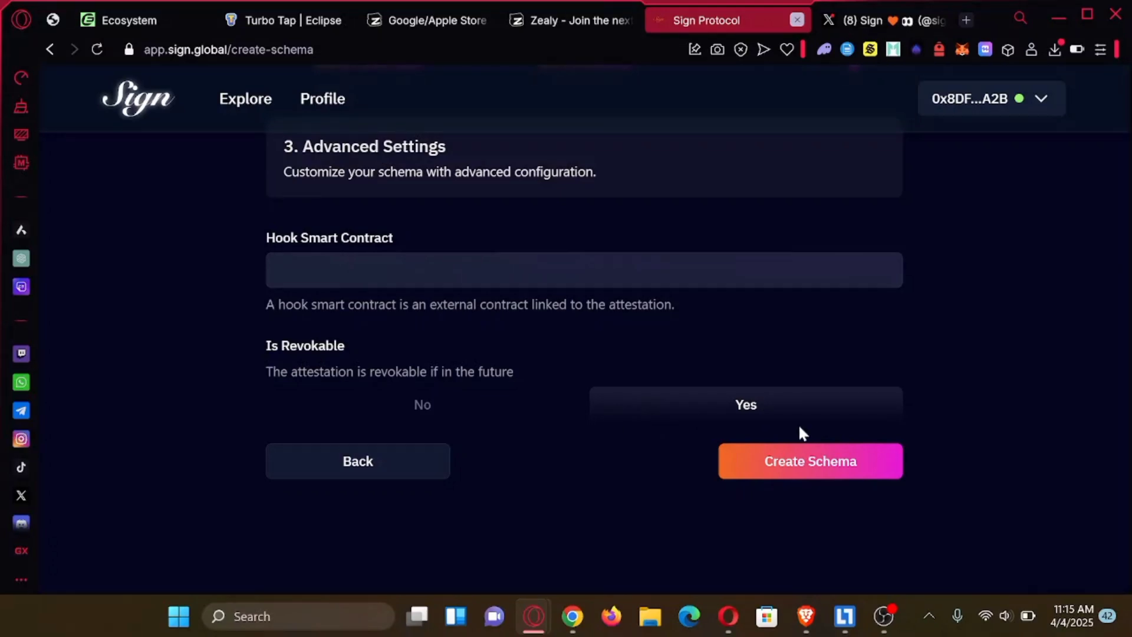
{"action": "left_click", "coordinate": [819, 465]}
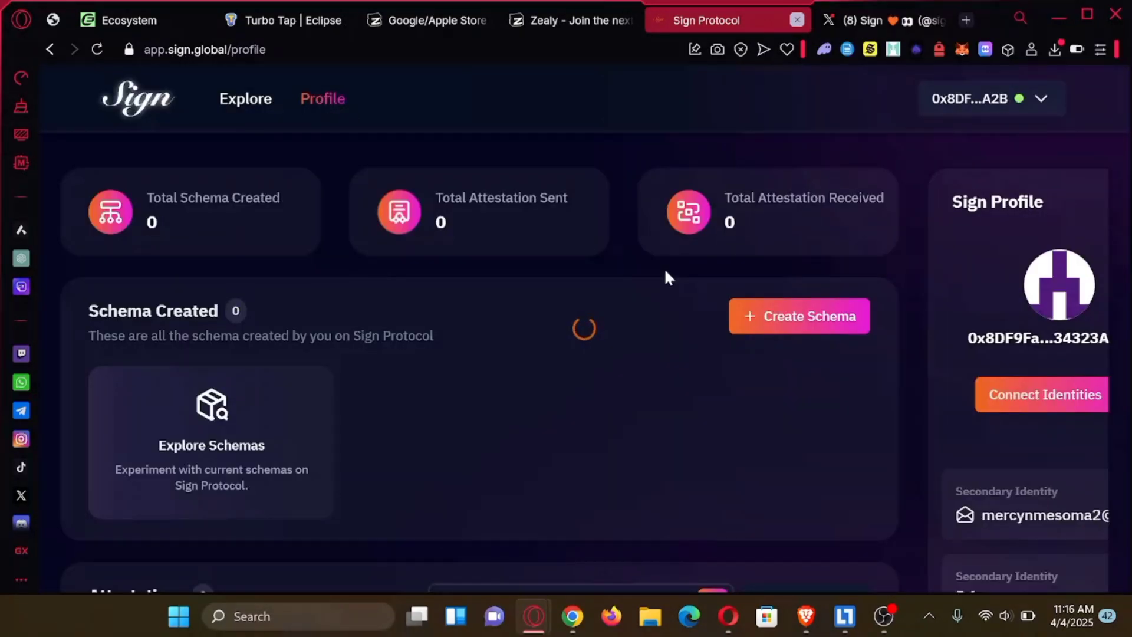
- View Sign's X profile, then switch to the other browser window and read the thread's section on earning SBTs by contributing
{"action": "key", "text": "ctrl+Tab"}
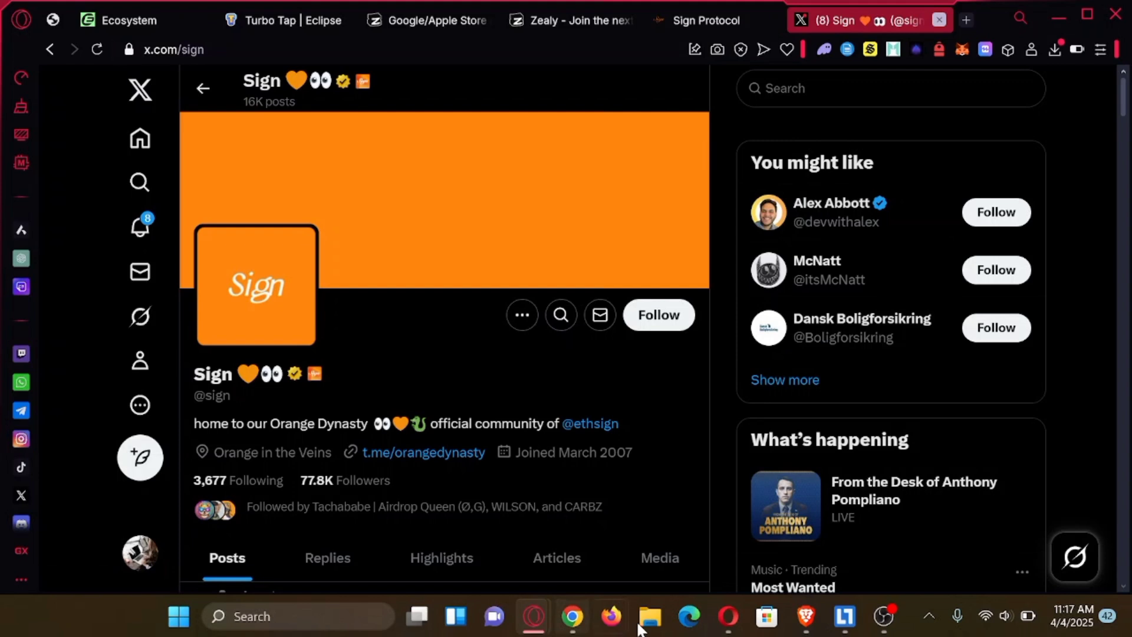
{"action": "left_click", "coordinate": [729, 616]}
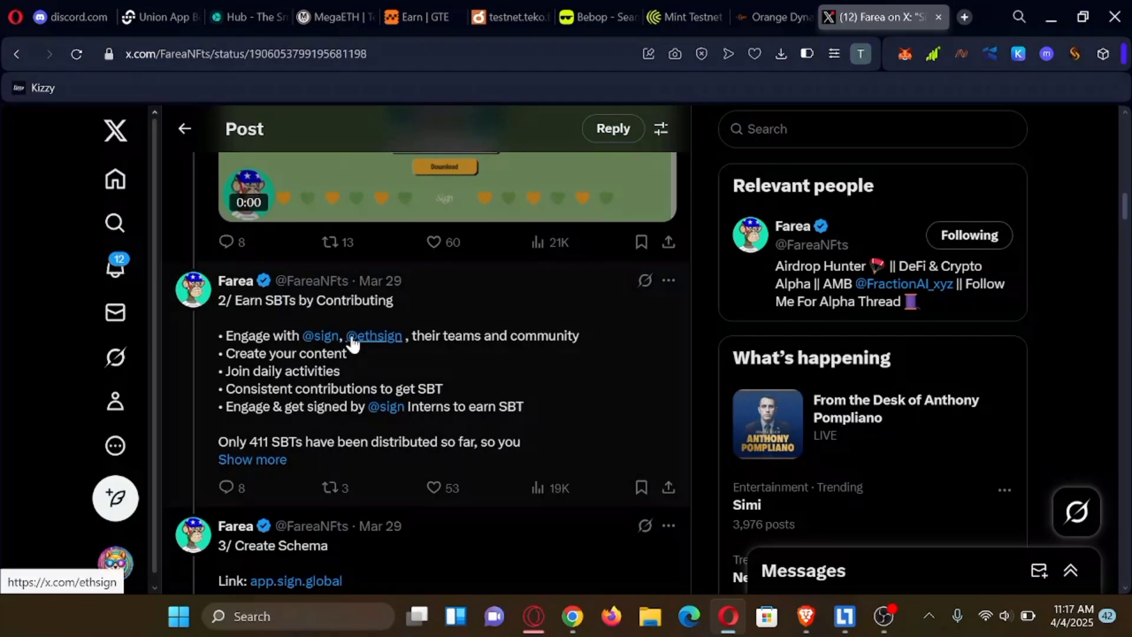
{"action": "mouse_move", "coordinate": [395, 342]}
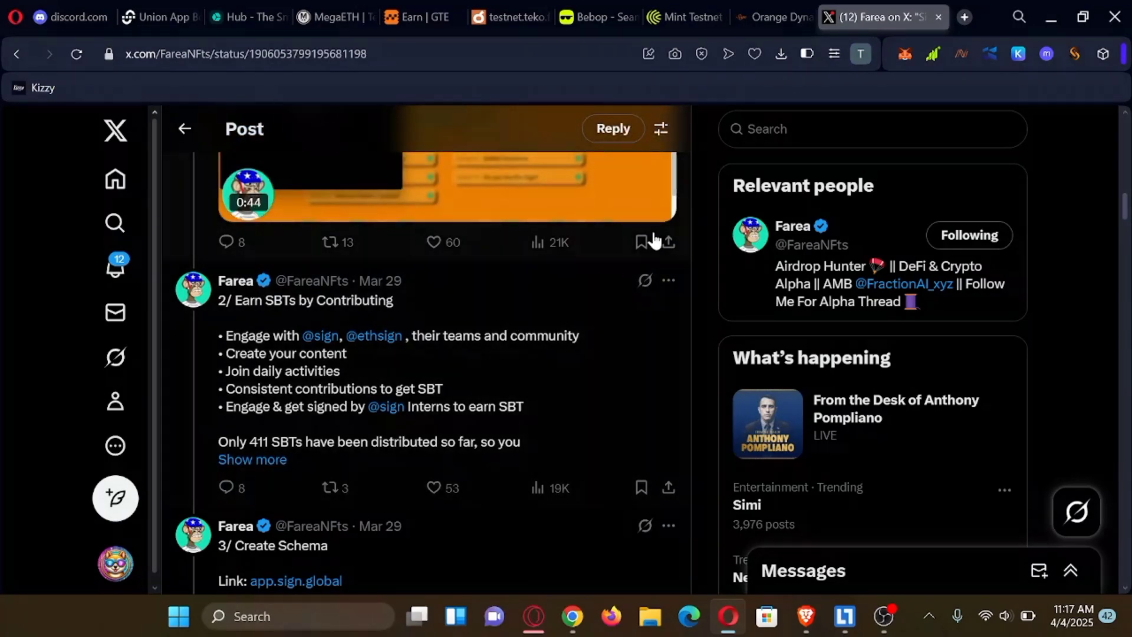
- Return to the Orange Dynasty page and look over its Quality Time, OrangePrint and SignGlasses Maker sections
{"action": "left_click", "coordinate": [766, 20]}
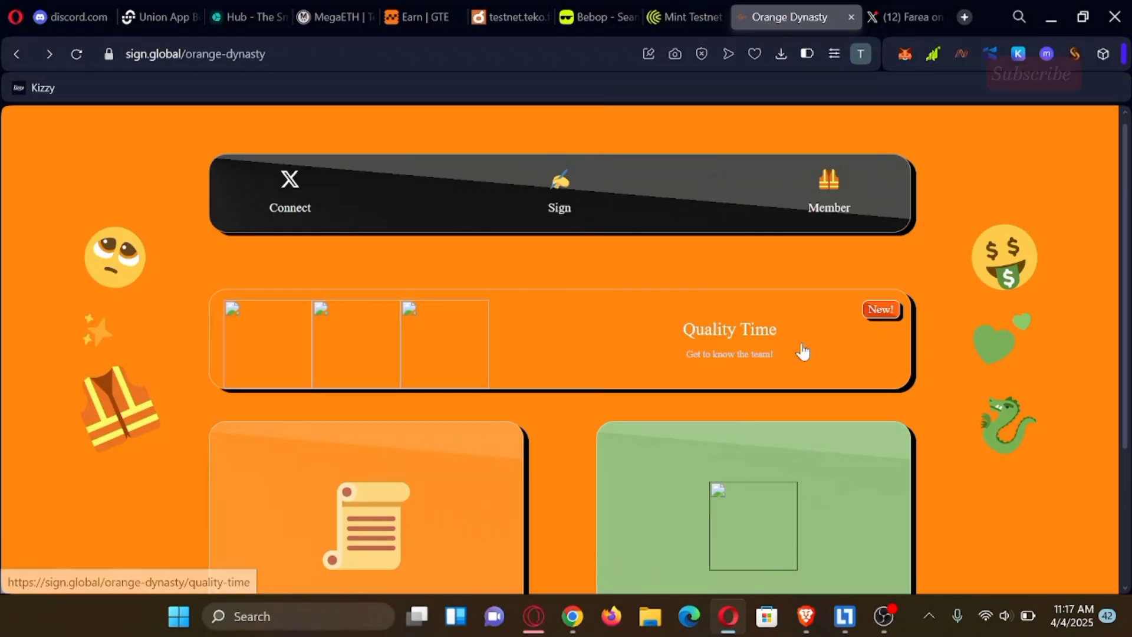
{"action": "scroll", "coordinate": [766, 352], "scroll_direction": "down", "scroll_amount": 3}
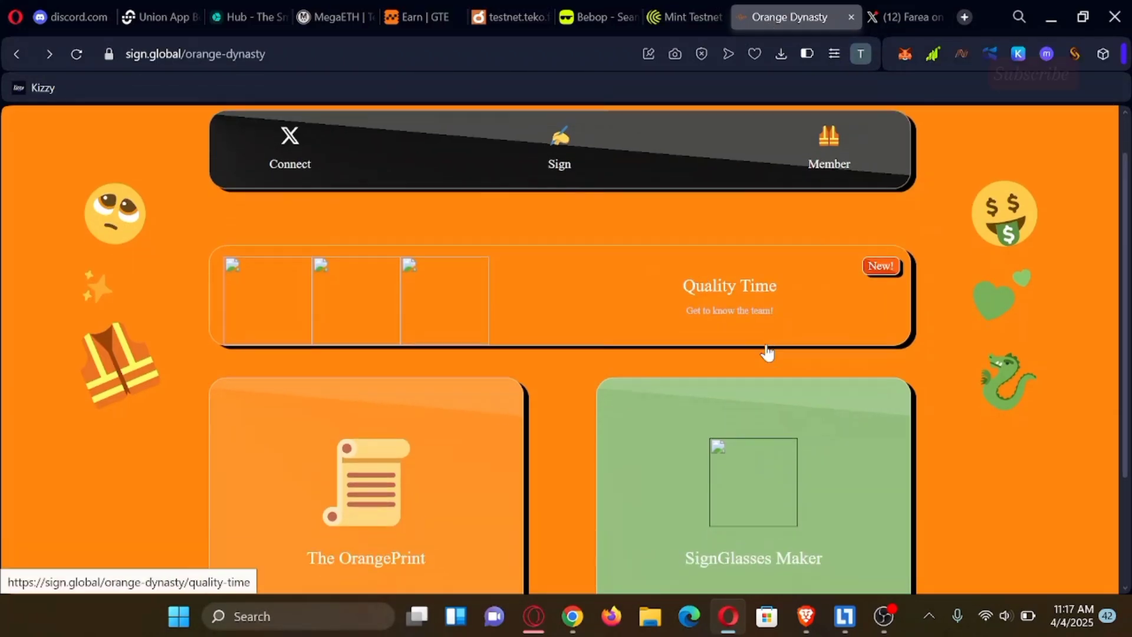
{"action": "scroll", "coordinate": [766, 353], "scroll_direction": "up", "scroll_amount": 3}
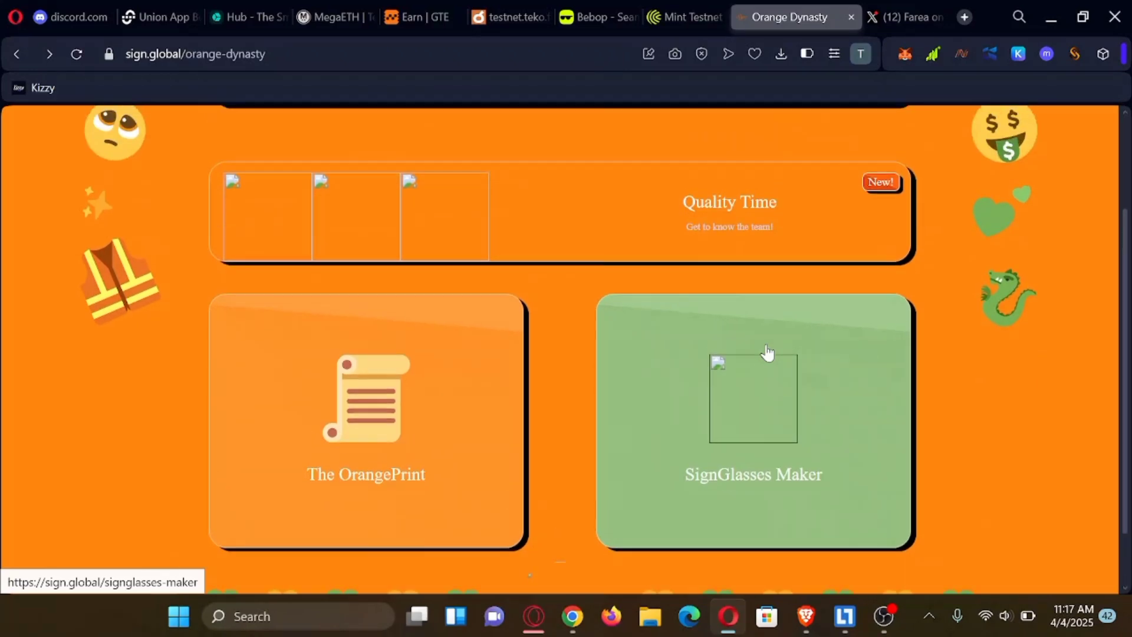